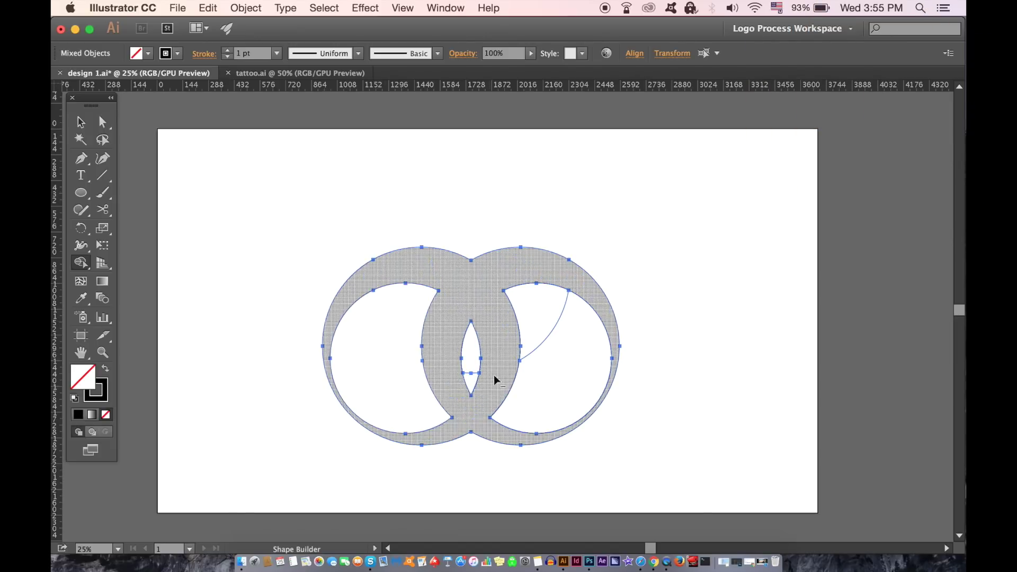
Merge the lower lens and upper-right crescent into the rings, then reselect the compound shape.
{"action": "left_click", "coordinate": [475, 385]}
{"action": "left_click_drag", "start_coordinate": [531, 308], "coordinate": [566, 369]}
{"action": "left_click", "coordinate": [81, 121]}
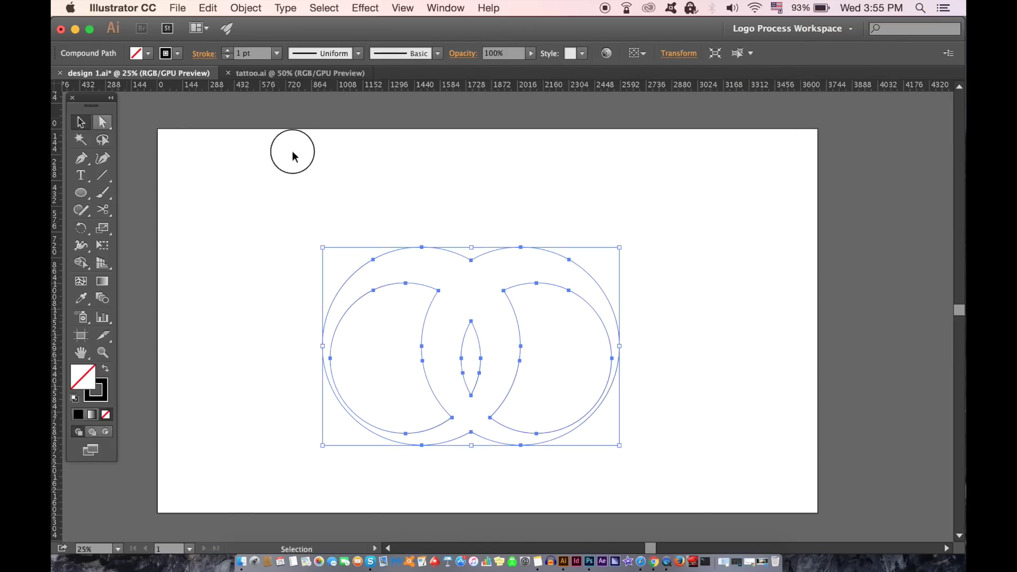
{"action": "left_click", "coordinate": [293, 156]}
{"action": "left_click", "coordinate": [527, 279]}
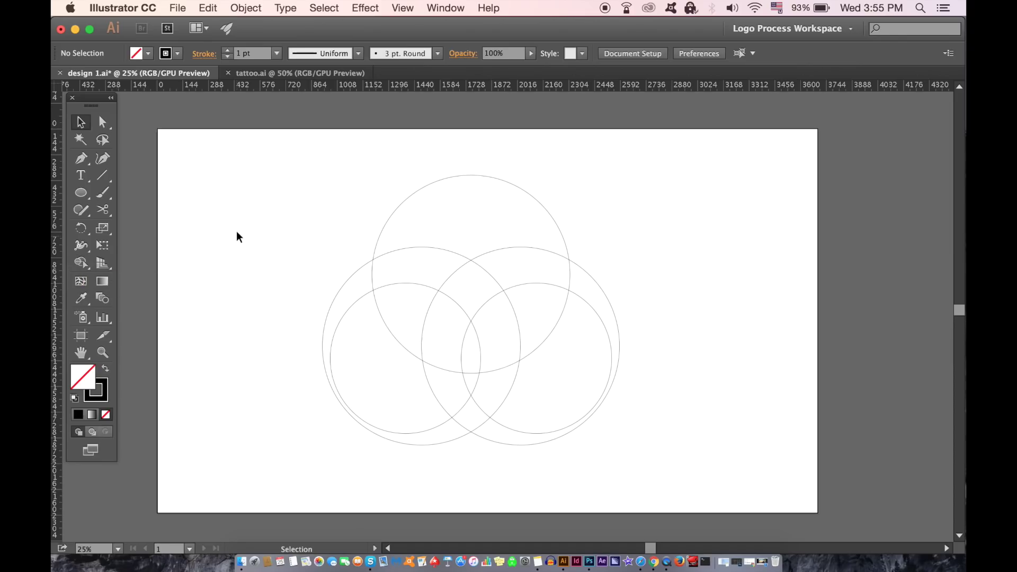
Select all five circles and merge the centre lens, top arc, crescents and right ring regions.
{"action": "left_click_drag", "start_coordinate": [238, 204], "coordinate": [639, 443]}
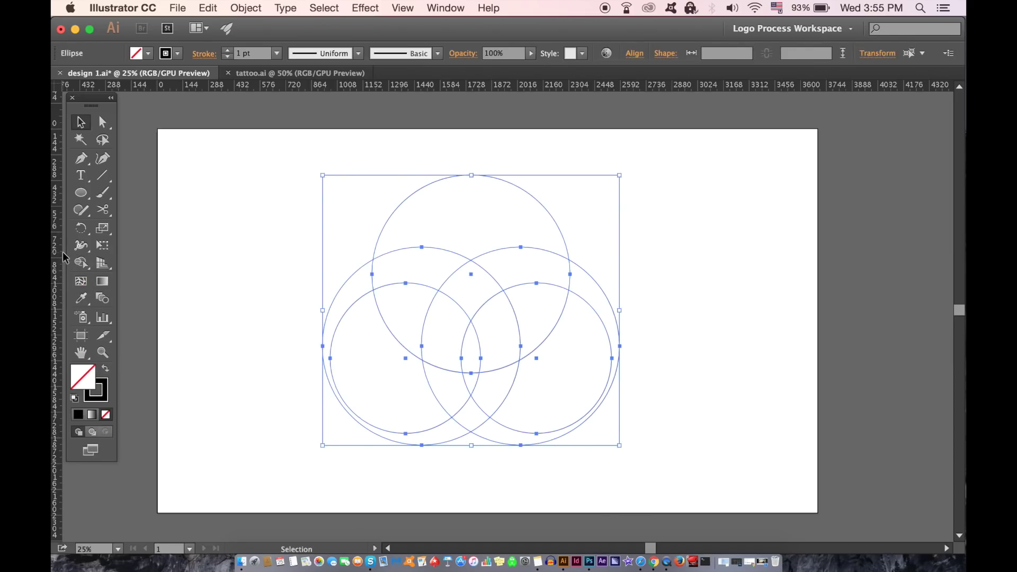
{"action": "left_click", "coordinate": [81, 263]}
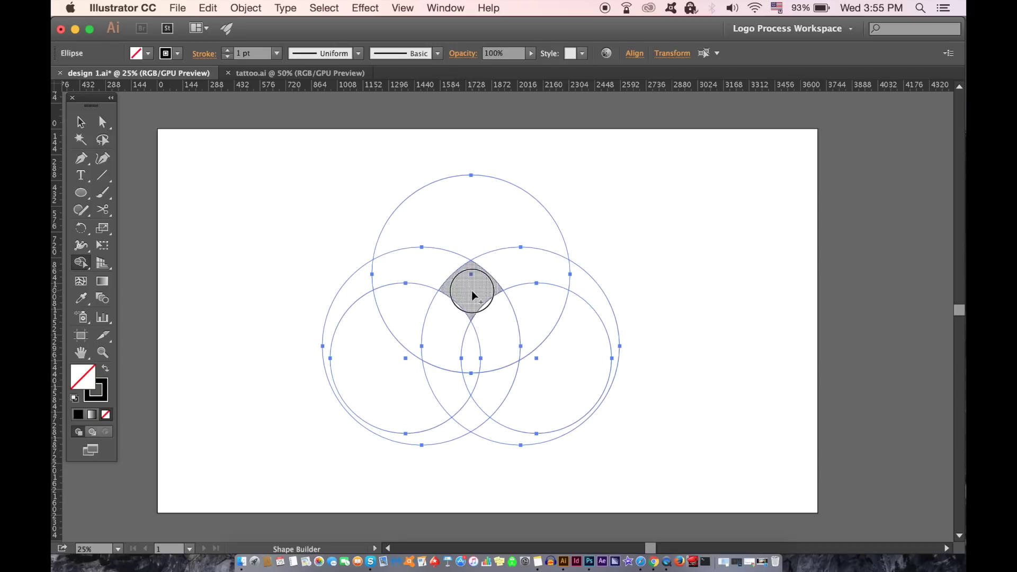
{"action": "mouse_move", "coordinate": [523, 313]}
{"action": "left_mouse_down"}
{"action": "mouse_move", "coordinate": [74, 252]}
{"action": "mouse_move", "coordinate": [0, 297]}
{"action": "mouse_move", "coordinate": [0, 308]}
{"action": "left_mouse_up"}
{"action": "mouse_move", "coordinate": [459, 282]}
{"action": "left_mouse_down"}
{"action": "mouse_move", "coordinate": [446, 358]}
{"action": "mouse_move", "coordinate": [470, 419]}
{"action": "left_mouse_up"}
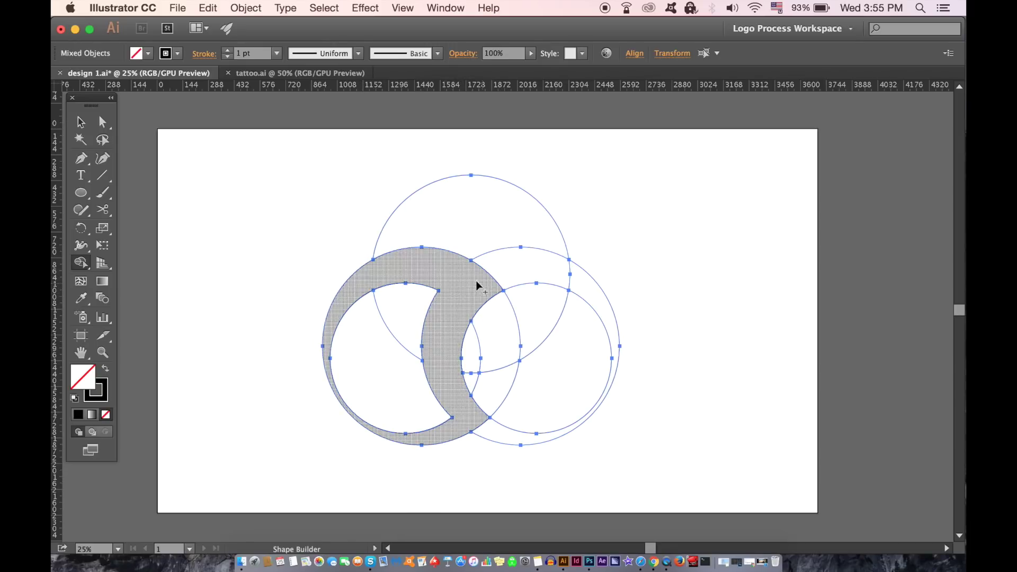
{"action": "mouse_move", "coordinate": [474, 280]}
{"action": "left_mouse_down"}
{"action": "mouse_move", "coordinate": [506, 323]}
{"action": "mouse_move", "coordinate": [507, 362]}
{"action": "mouse_move", "coordinate": [478, 416]}
{"action": "left_mouse_up"}
{"action": "mouse_move", "coordinate": [484, 280]}
{"action": "left_mouse_down"}
{"action": "mouse_move", "coordinate": [552, 271]}
{"action": "mouse_move", "coordinate": [593, 292]}
{"action": "left_mouse_up"}
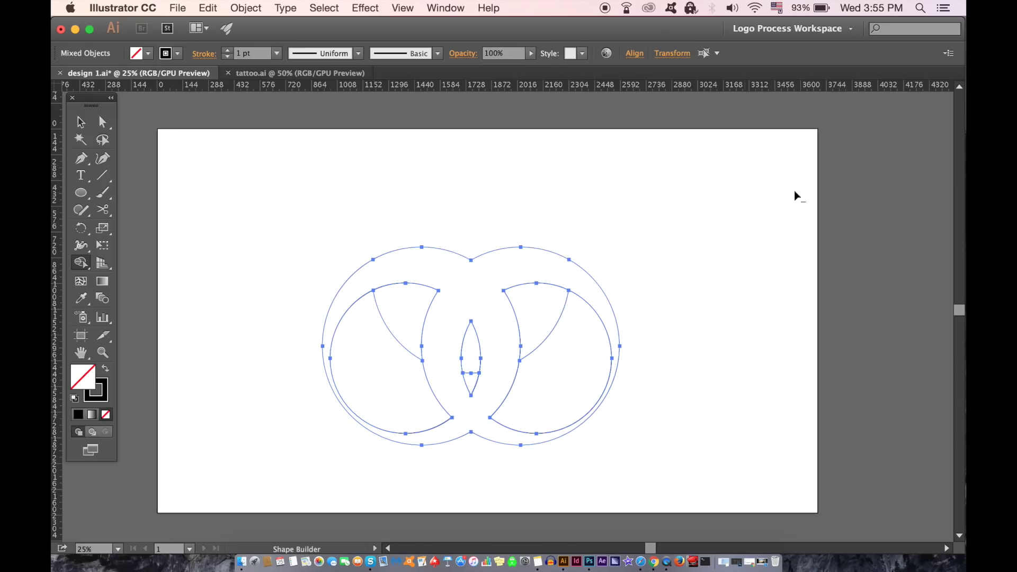
Merge the left crescent, central lens halves and right sliver, then select the rings shape.
{"action": "left_click_drag", "start_coordinate": [383, 349], "coordinate": [407, 323]}
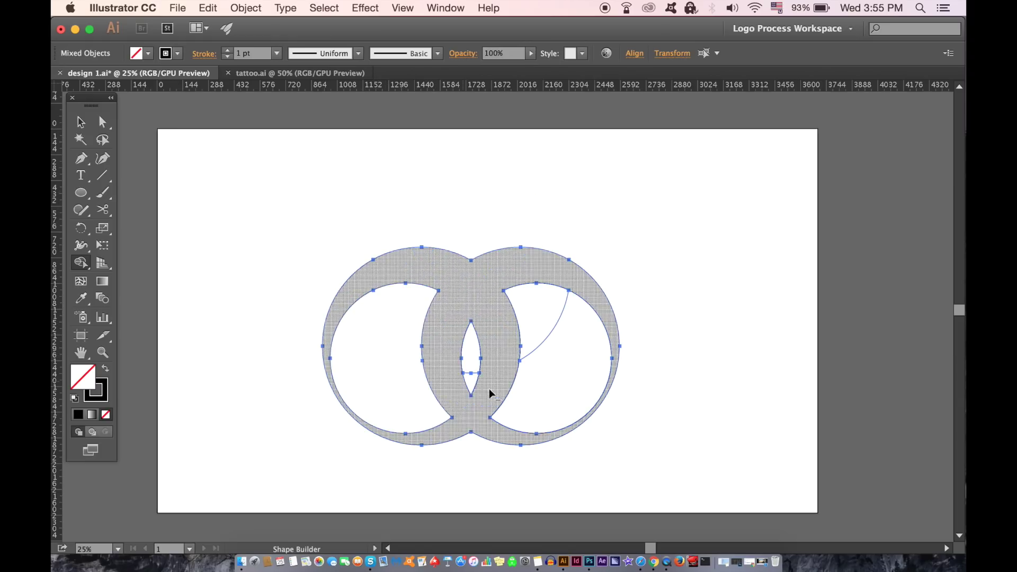
{"action": "left_click_drag", "start_coordinate": [469, 343], "coordinate": [476, 383]}
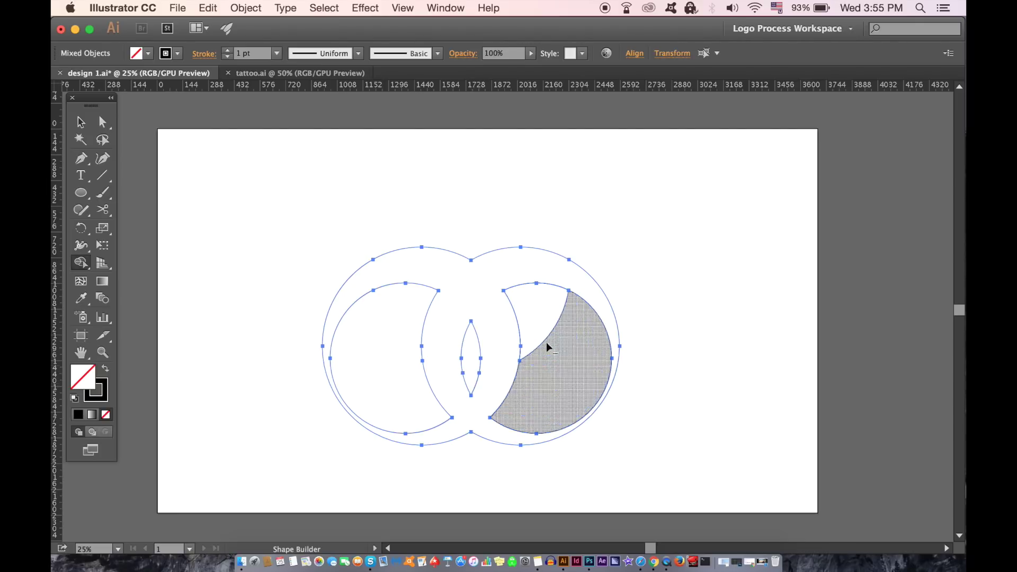
{"action": "left_click_drag", "start_coordinate": [545, 314], "coordinate": [564, 367]}
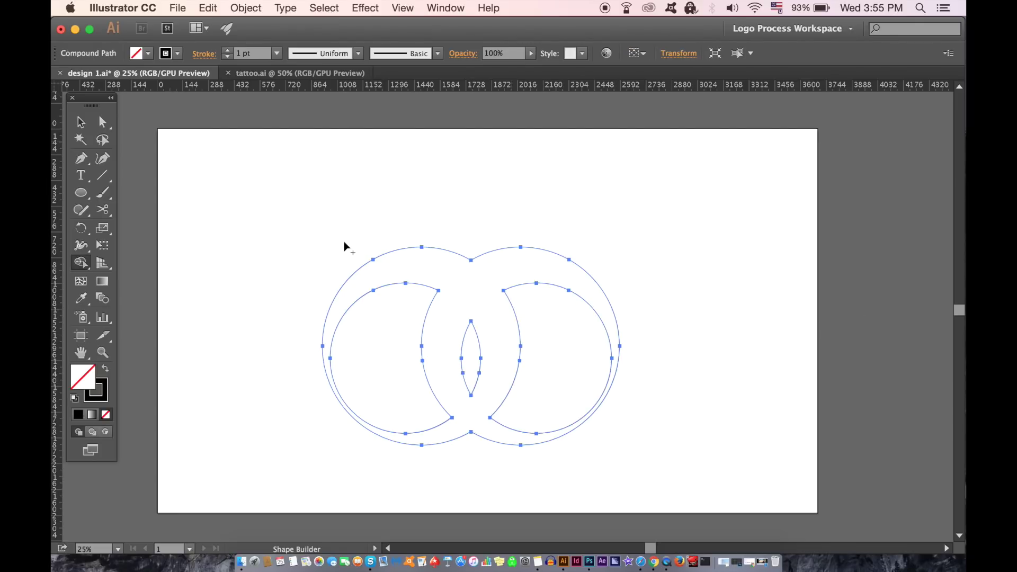
{"action": "left_click", "coordinate": [81, 122]}
{"action": "left_click", "coordinate": [343, 150]}
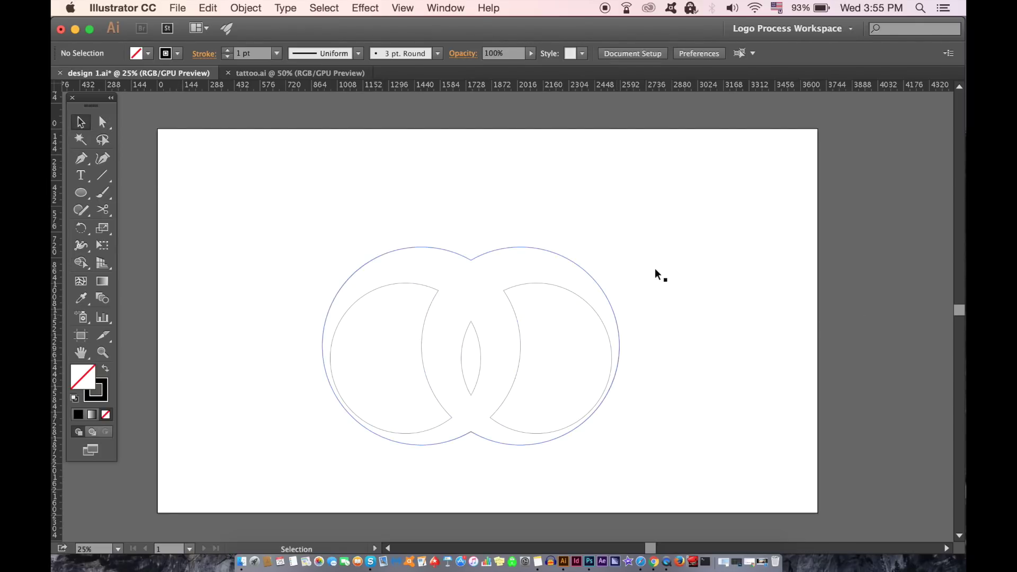
{"action": "left_click", "coordinate": [529, 287]}
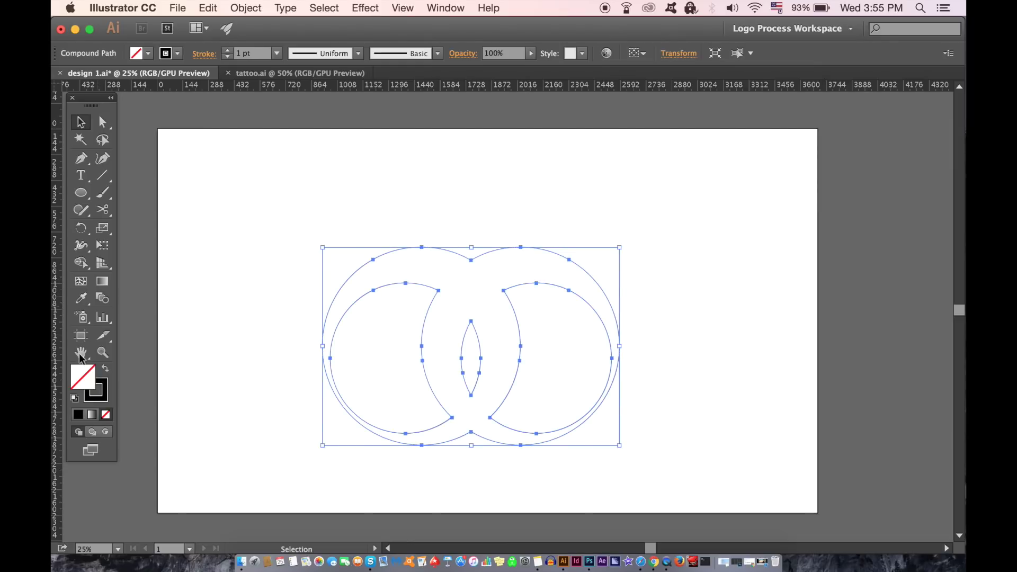
Fill the rings black, then enlarge the CONSTANT text and move it beneath the logo.
{"action": "left_click", "coordinate": [106, 369]}
{"action": "left_click", "coordinate": [698, 304]}
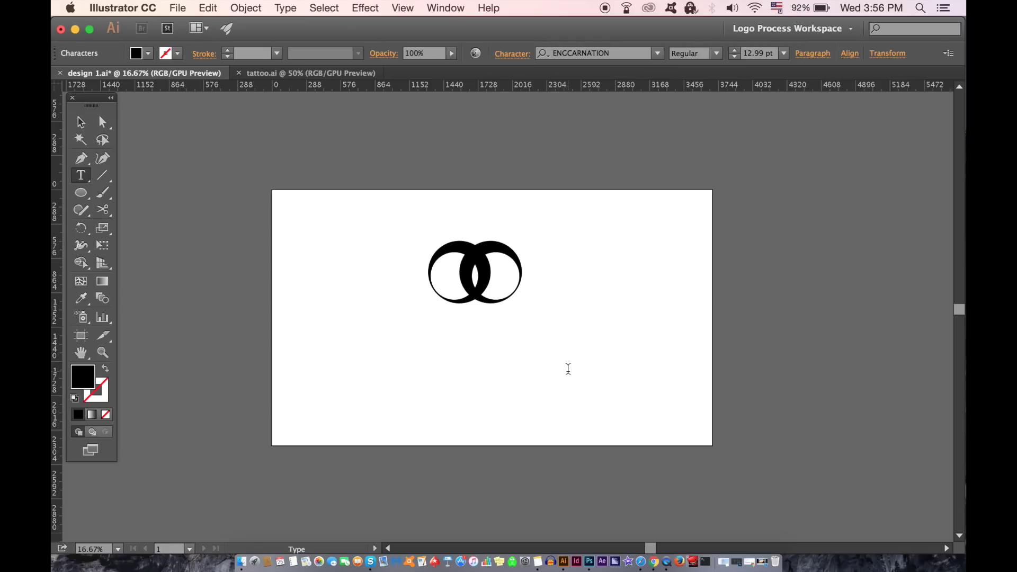
{"action": "left_click", "coordinate": [80, 121]}
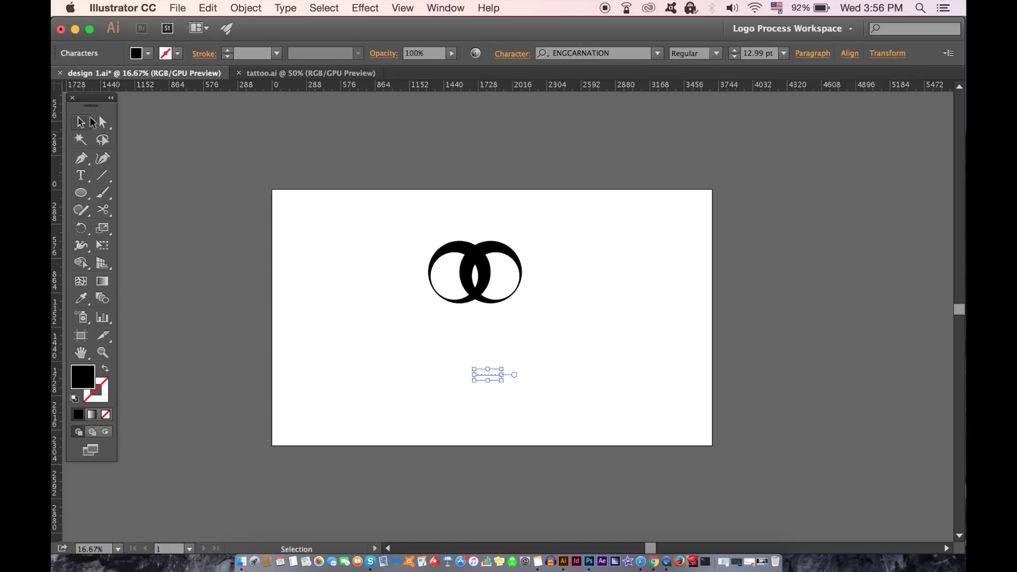
{"action": "left_click_drag", "start_coordinate": [501, 368], "coordinate": [660, 302]}
{"action": "left_click", "coordinate": [653, 373]}
{"action": "left_click_drag", "start_coordinate": [641, 342], "coordinate": [574, 347]}
{"action": "left_click", "coordinate": [645, 423]}
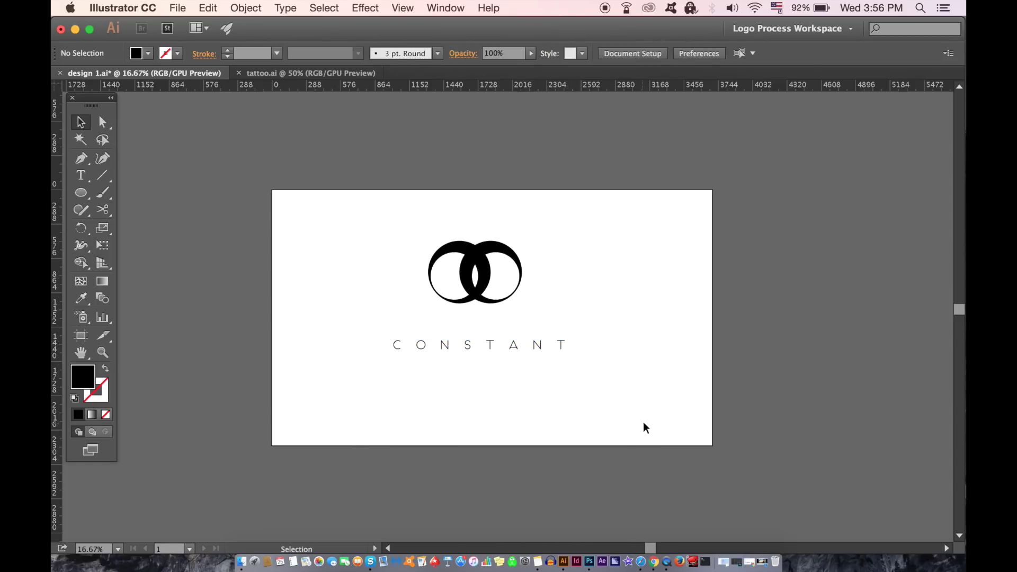
Scale the rings logo down to sit above the CONSTANT wordmark.
{"action": "left_click", "coordinate": [508, 305]}
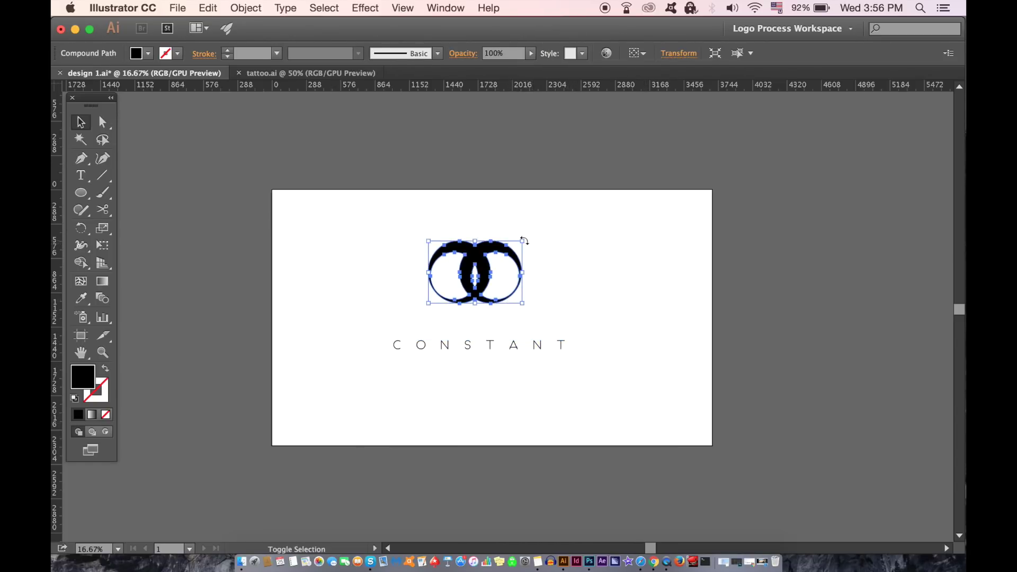
{"action": "left_click_drag", "start_coordinate": [523, 240], "coordinate": [477, 297]}
{"action": "left_click", "coordinate": [667, 317]}
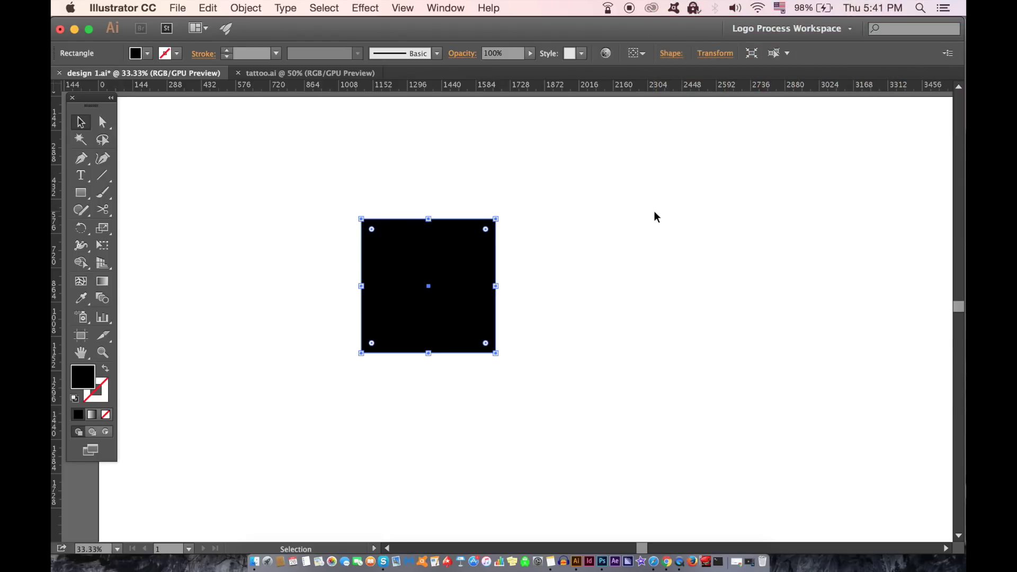
Open the Window menu to choose a panel to show.
{"action": "left_click", "coordinate": [444, 7]}
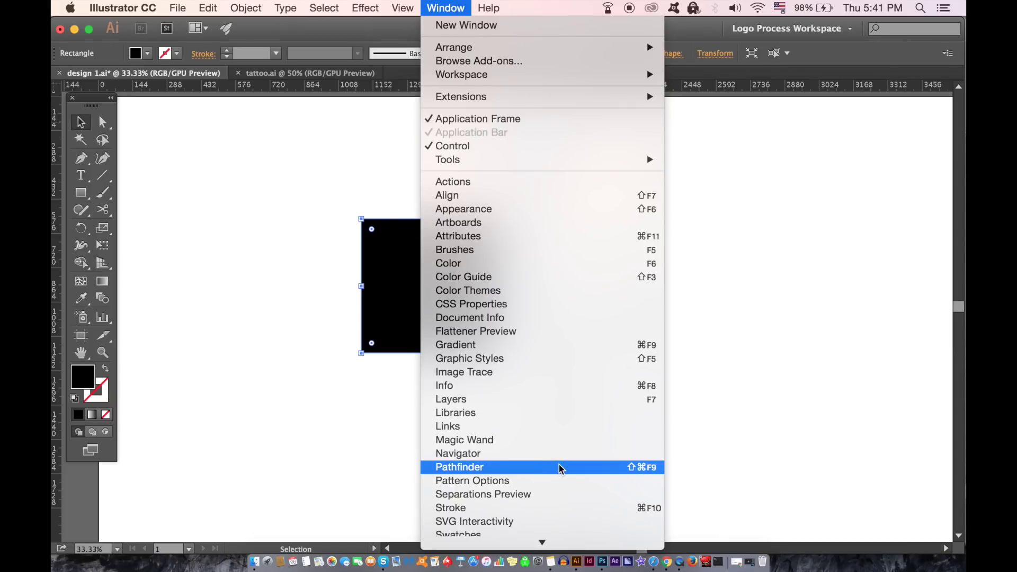
Show the Pathfinder panel and select the black square.
{"action": "left_click", "coordinate": [501, 273]}
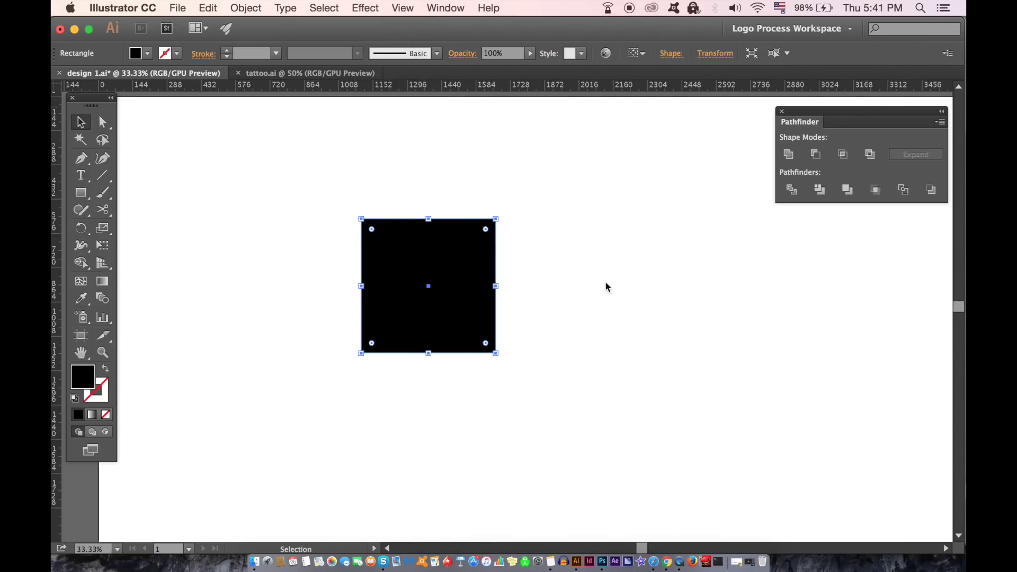
{"action": "left_click", "coordinate": [517, 247]}
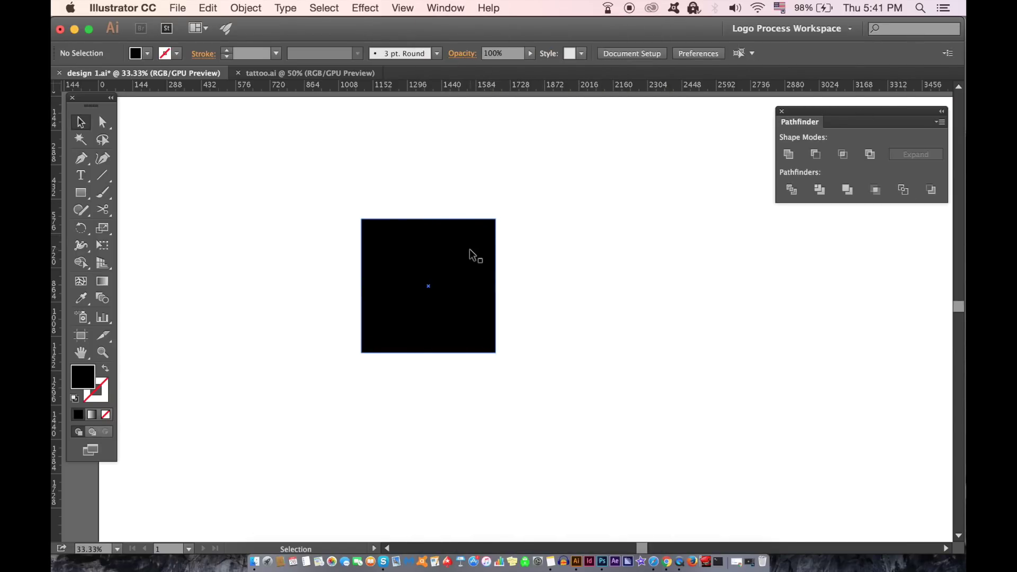
{"action": "left_click", "coordinate": [472, 257]}
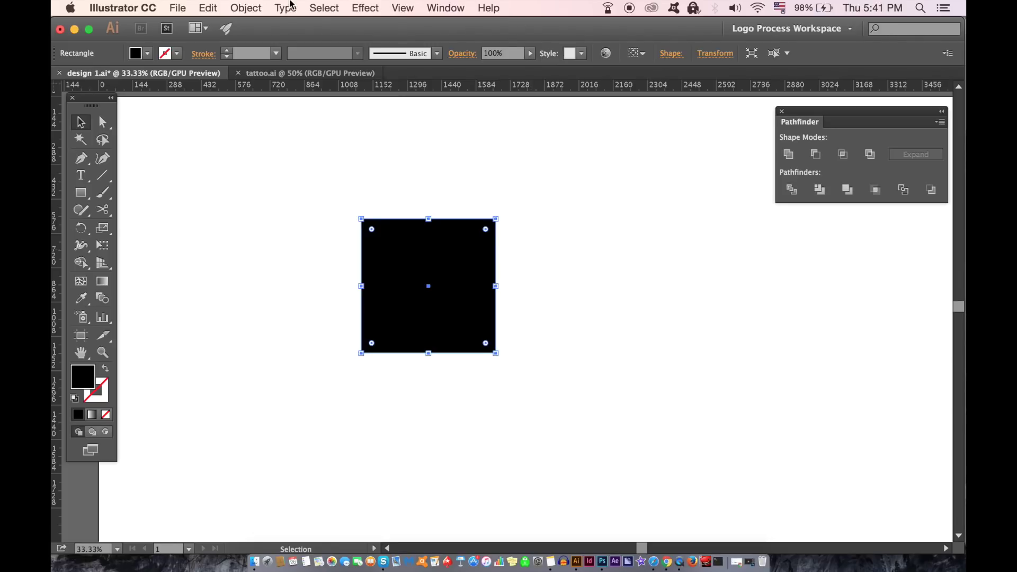
Rotate the square 45° so it stands on a corner as a diamond.
{"action": "left_click", "coordinate": [253, 4]}
{"action": "mouse_move", "coordinate": [265, 26]}
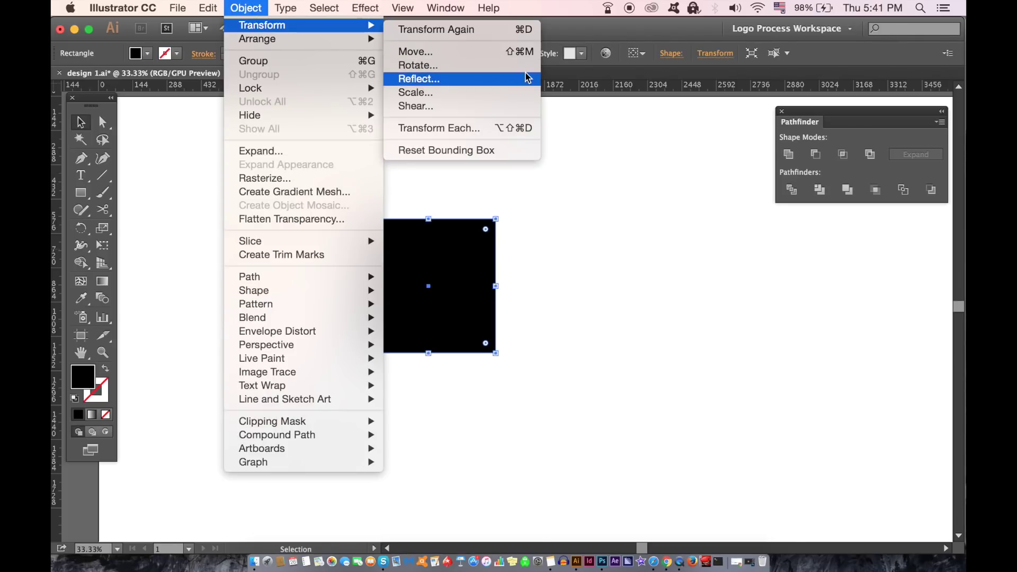
{"action": "left_click", "coordinate": [419, 65]}
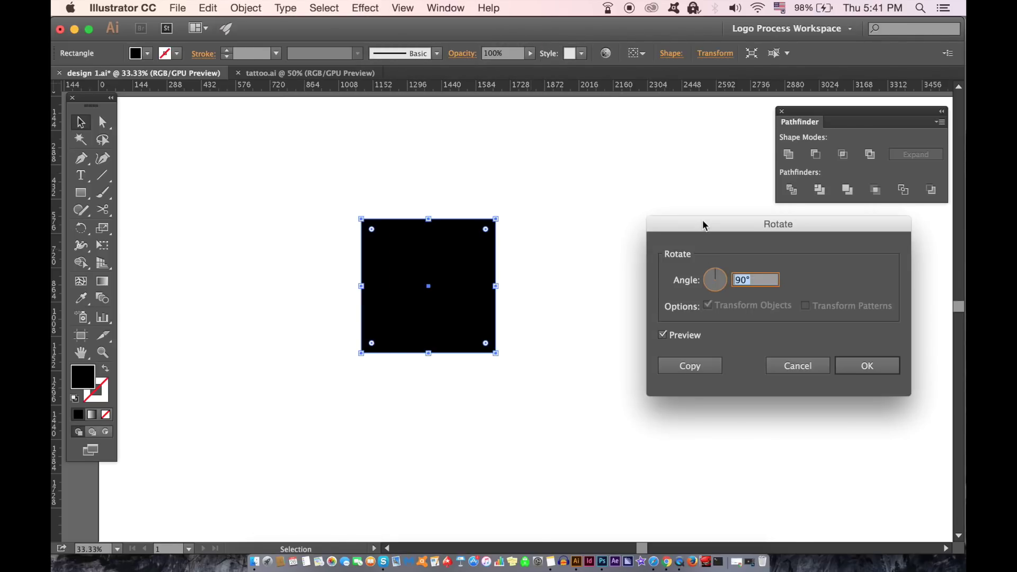
{"action": "type", "text": "45"}
{"action": "left_click", "coordinate": [854, 365]}
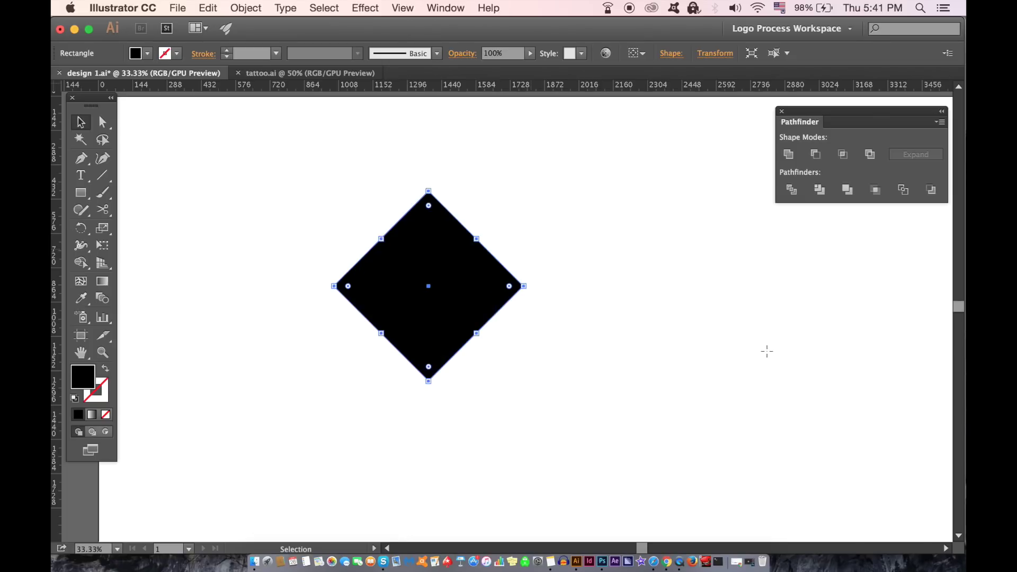
{"action": "left_click", "coordinate": [525, 196]}
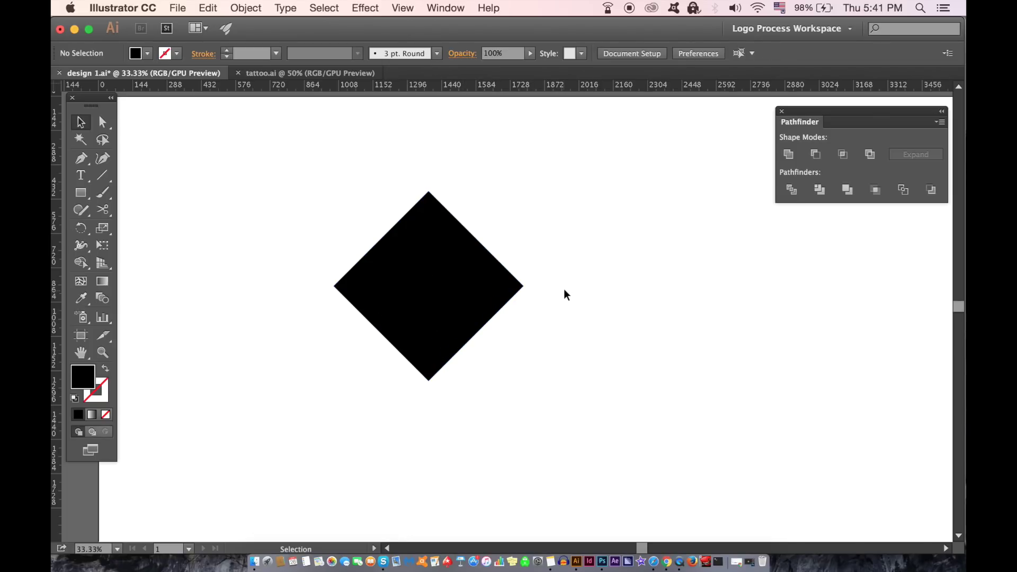
Draw a black-outlined, unfilled four-sided pen shape over the diamond's lower half.
{"action": "left_click", "coordinate": [81, 157]}
{"action": "left_click", "coordinate": [102, 371]}
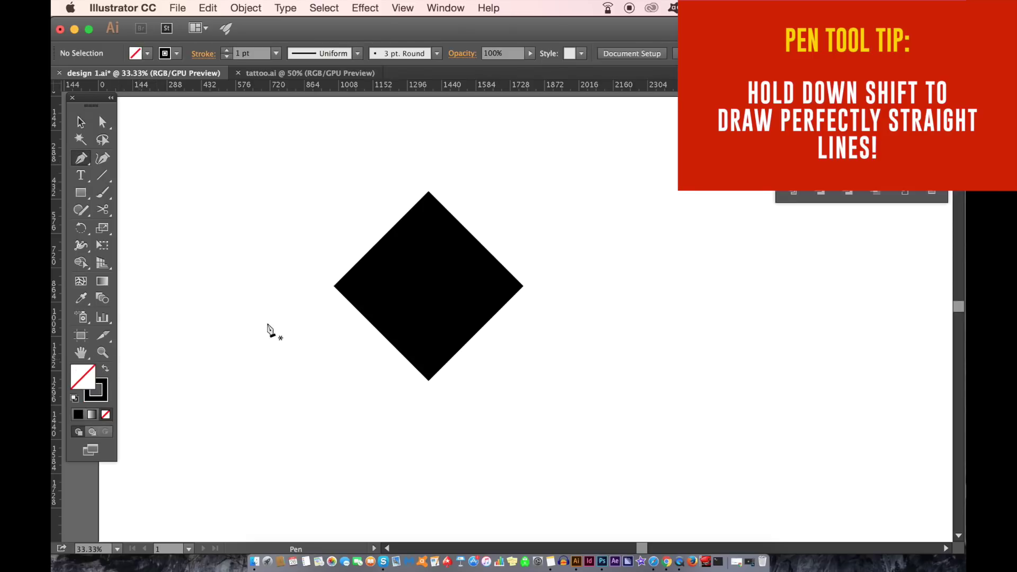
{"action": "left_click", "coordinate": [313, 286]}
{"action": "left_click", "coordinate": [562, 286]}
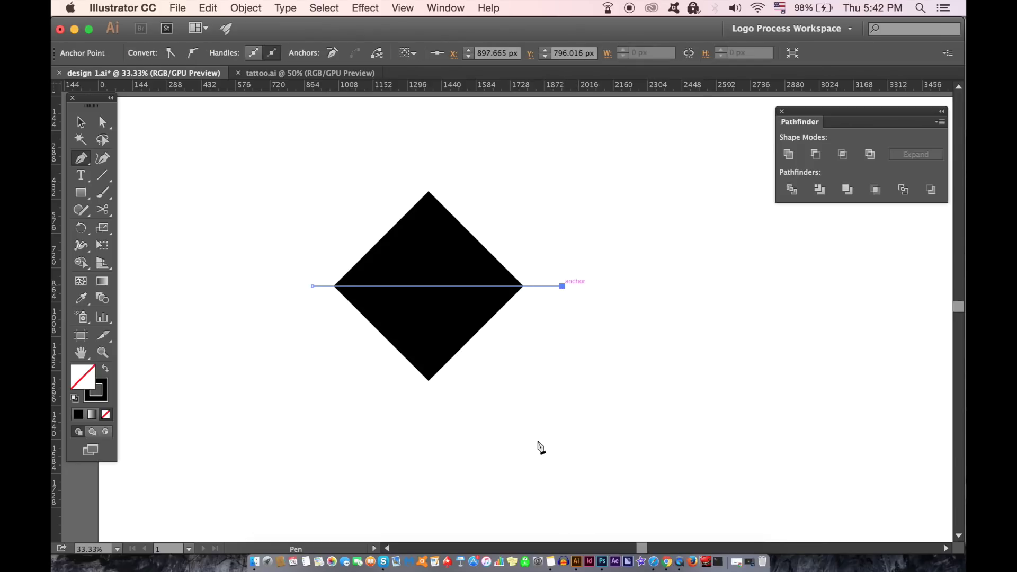
{"action": "left_click", "coordinate": [562, 446]}
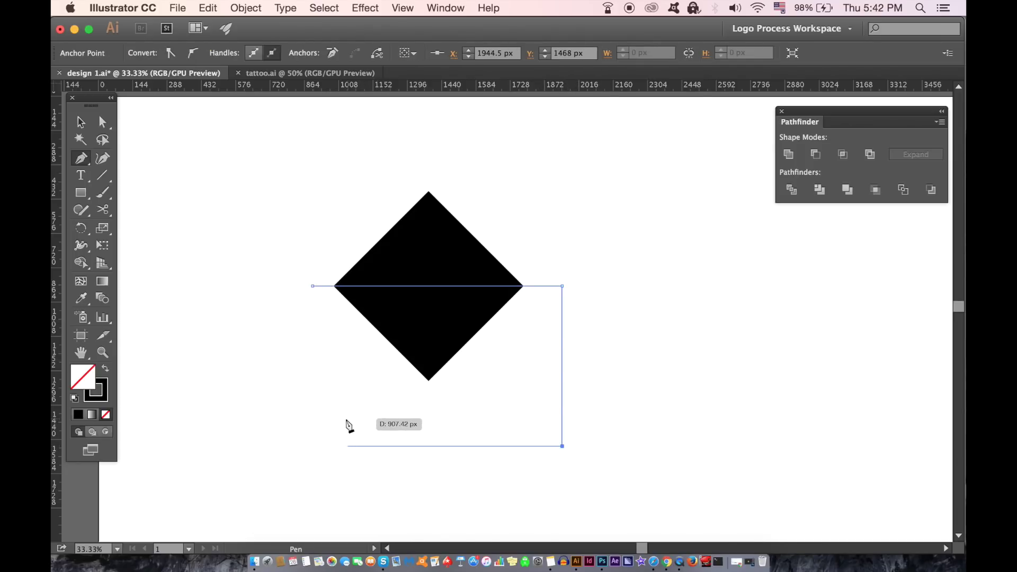
{"action": "left_click", "coordinate": [306, 422], "text": "shift"}
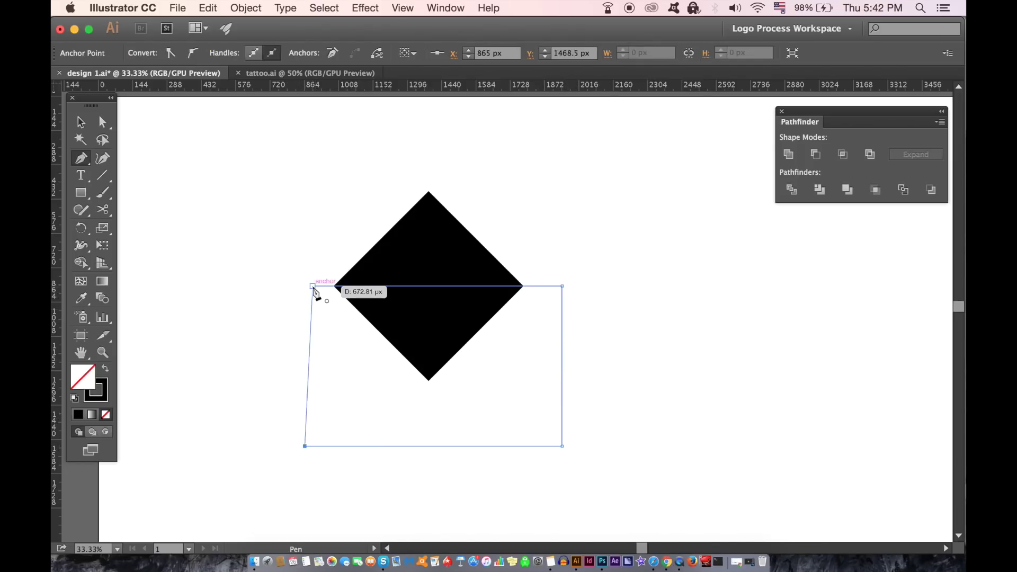
{"action": "left_click", "coordinate": [312, 286]}
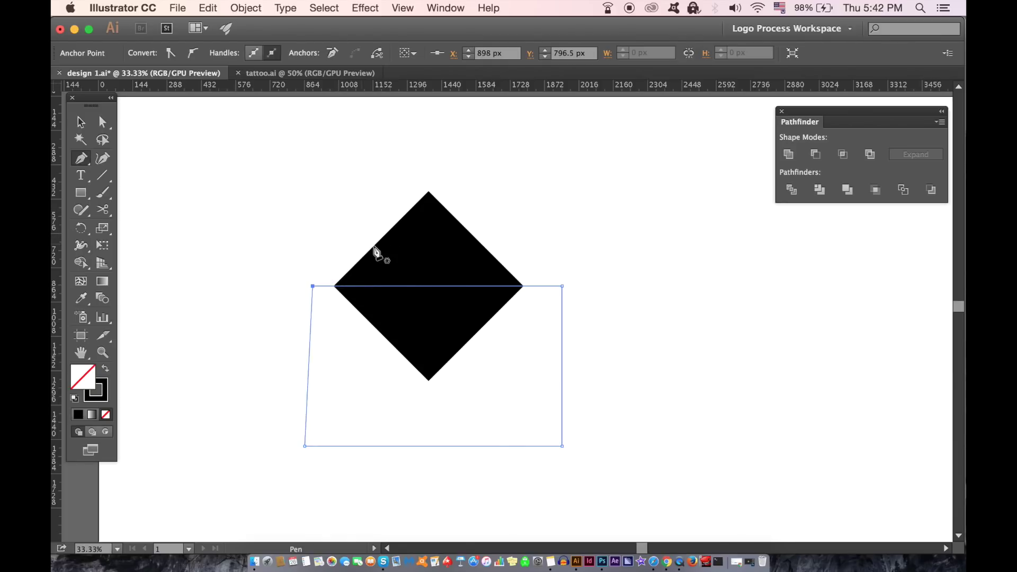
Draw a thin horizontal bar across the diamond's upper half and select it with the quadrilateral.
{"action": "left_click", "coordinate": [336, 243]}
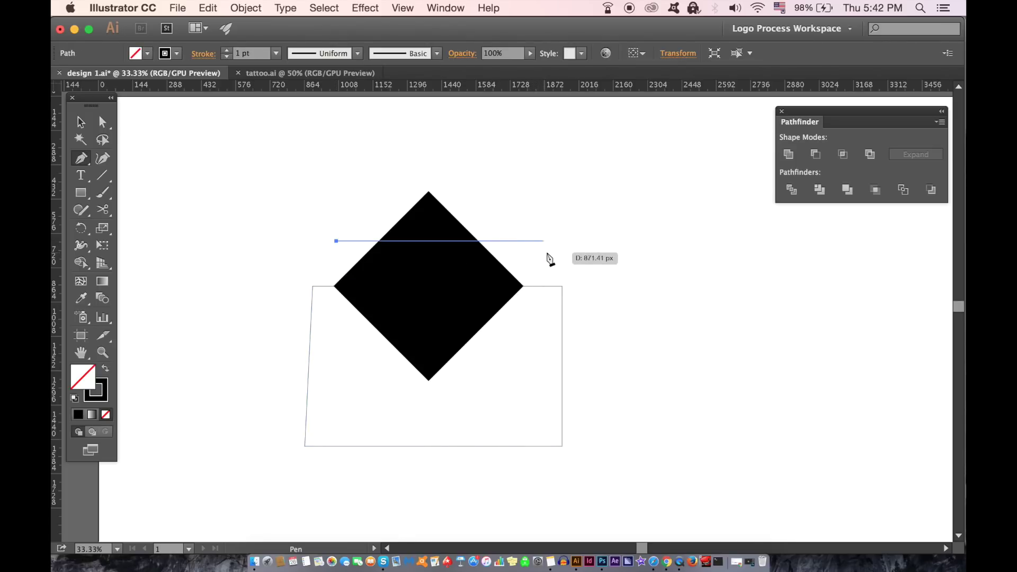
{"action": "key", "text": "cmd+z"}
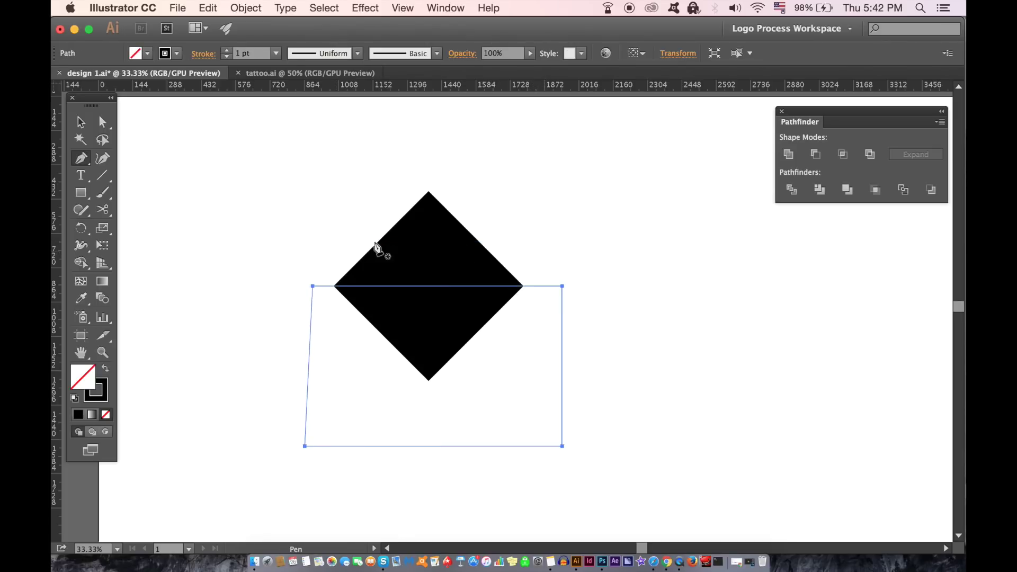
{"action": "left_click", "coordinate": [335, 248]}
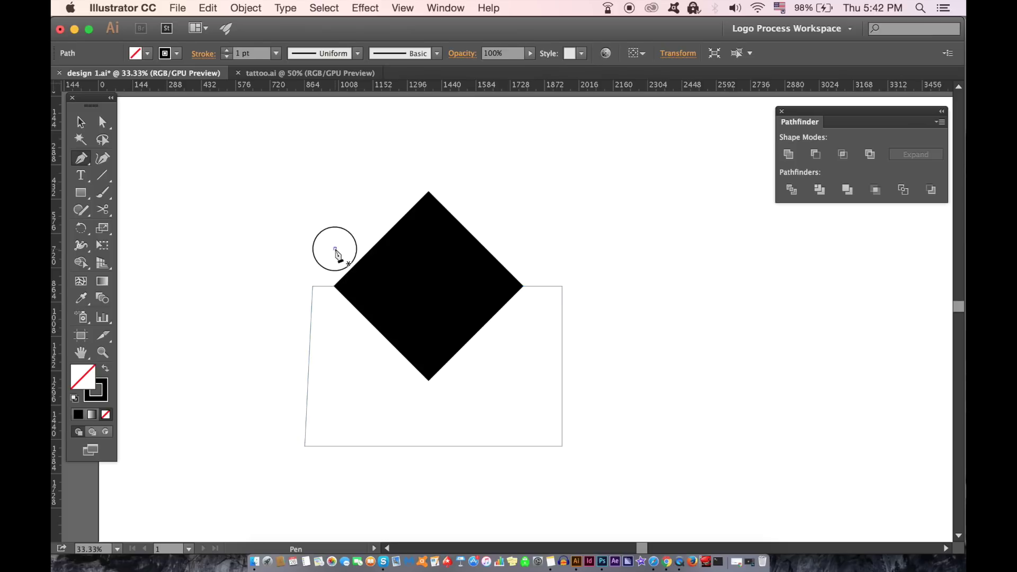
{"action": "left_click", "coordinate": [534, 249]}
{"action": "left_click", "coordinate": [533, 232]}
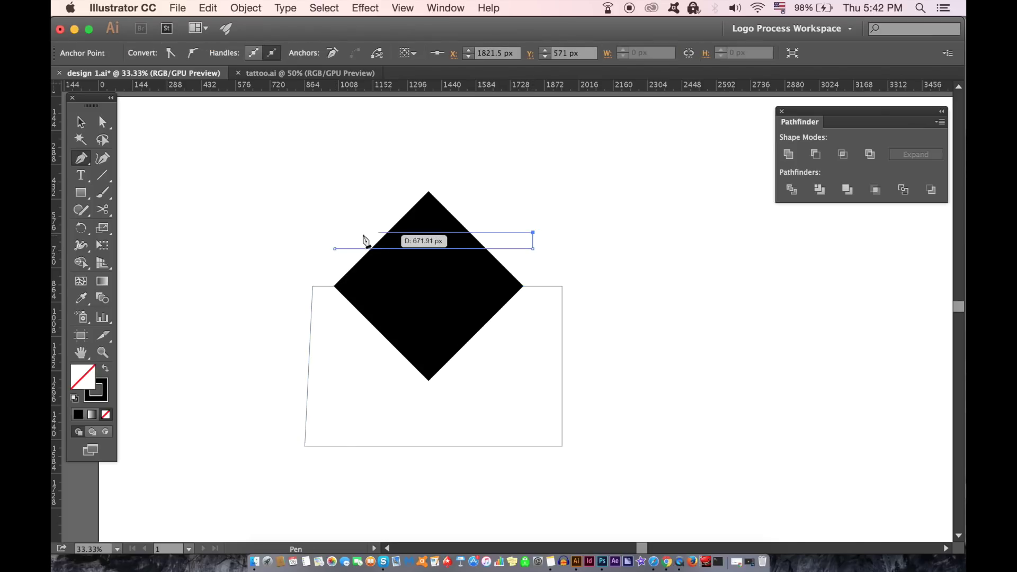
{"action": "left_click", "coordinate": [338, 232]}
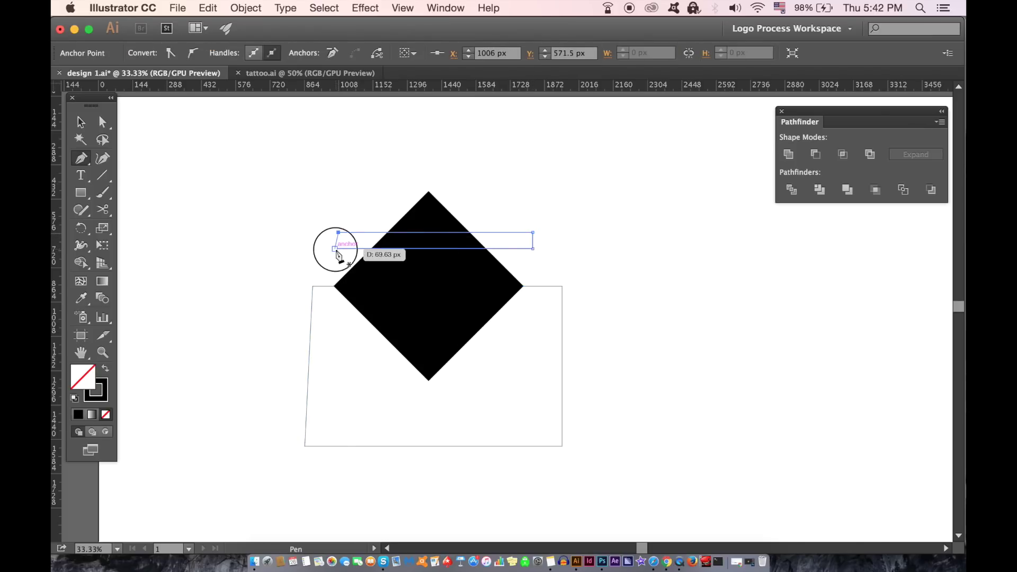
{"action": "left_click", "coordinate": [335, 248]}
{"action": "left_click", "coordinate": [80, 122]}
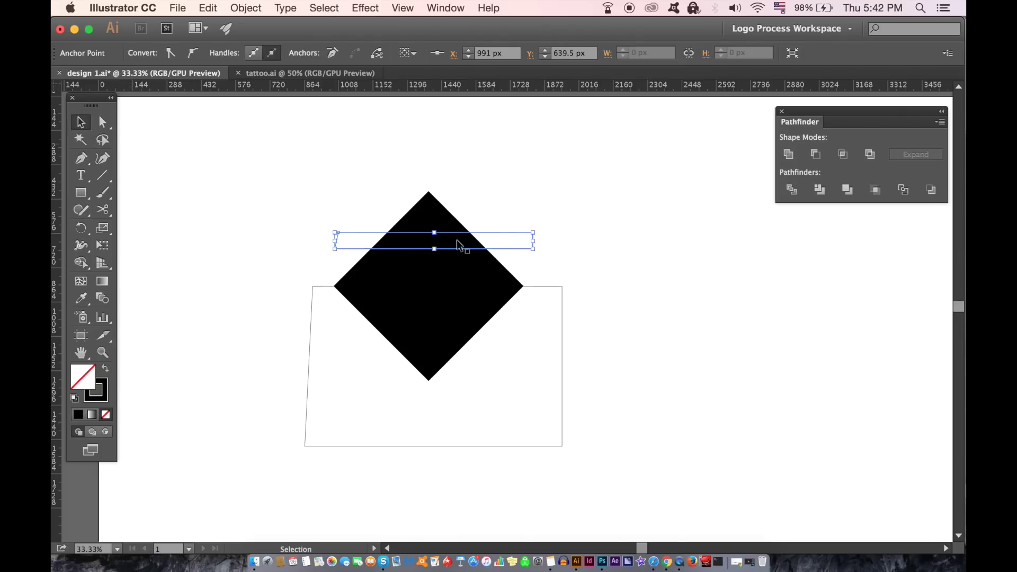
{"action": "left_click", "coordinate": [312, 304], "text": "shift"}
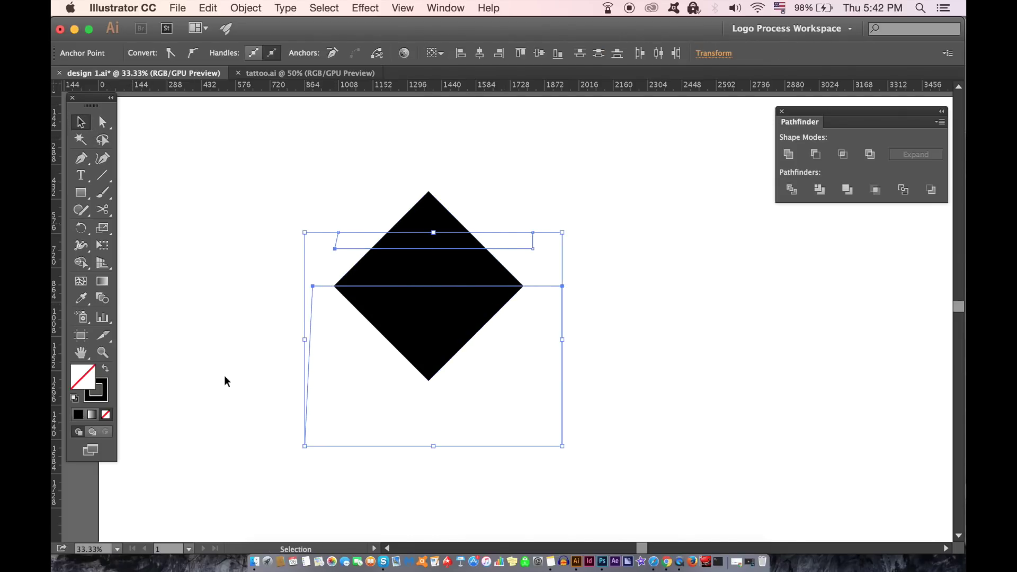
Fill the bar and quadrilateral solid black and group them into one object.
{"action": "left_click", "coordinate": [108, 370]}
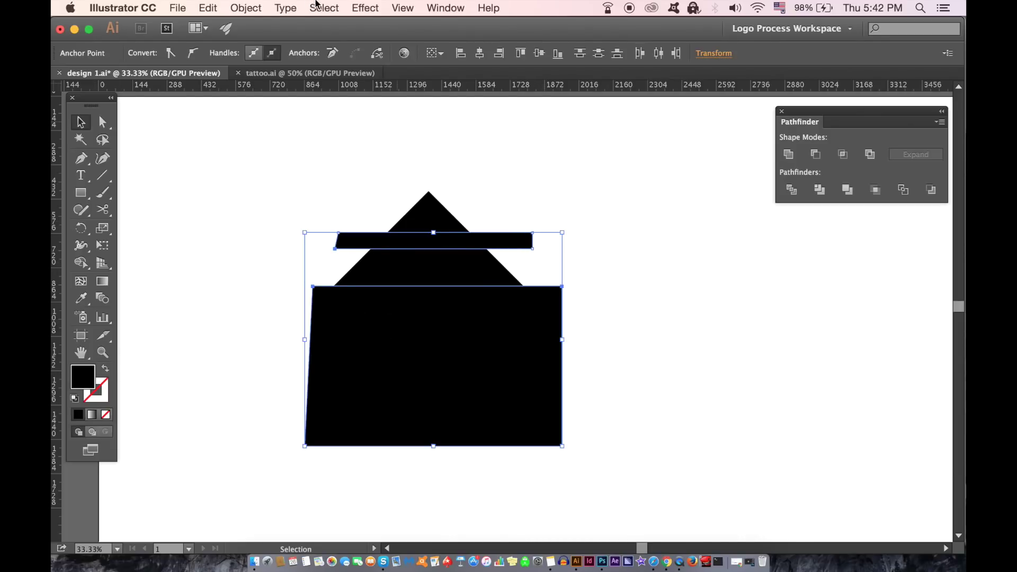
{"action": "left_click", "coordinate": [247, 8]}
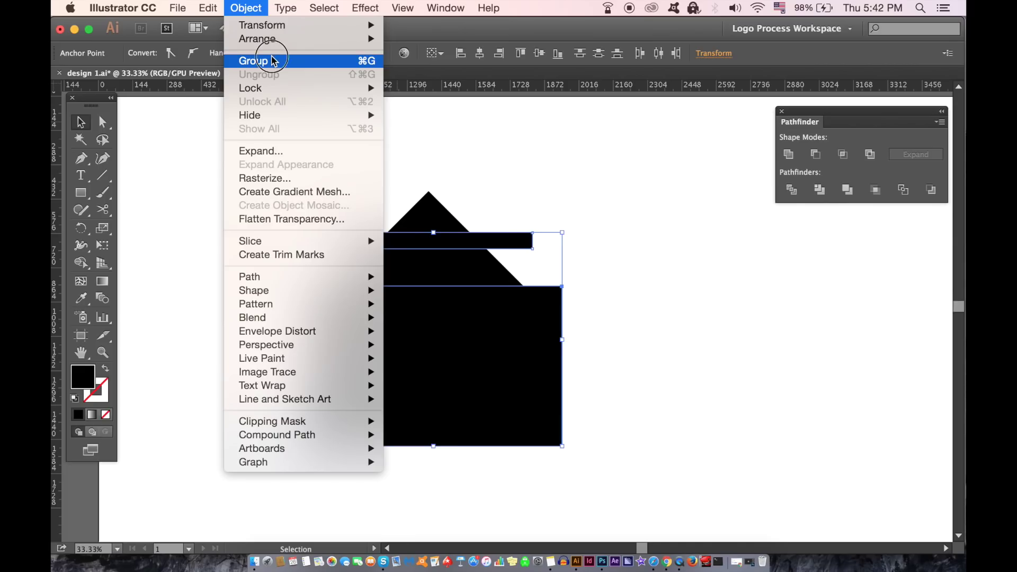
{"action": "left_click", "coordinate": [360, 249]}
{"action": "left_click", "coordinate": [583, 209]}
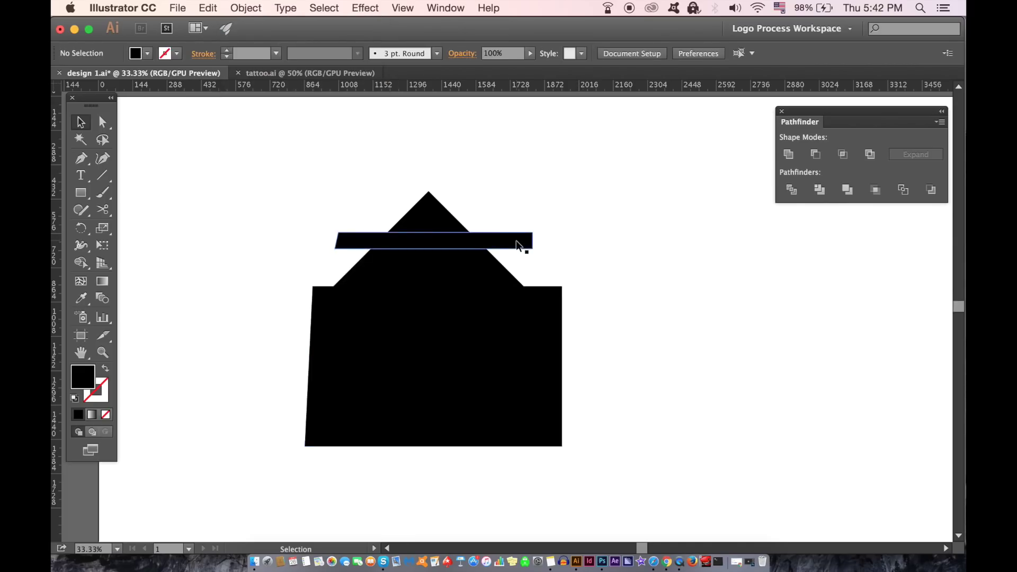
{"action": "left_click_drag", "start_coordinate": [518, 244], "coordinate": [554, 221]}
{"action": "key", "text": "cmd+z"}
Select all shapes and apply Minus Front to cut the diamond into a triangle and trapezoid.
{"action": "left_click", "coordinate": [550, 197]}
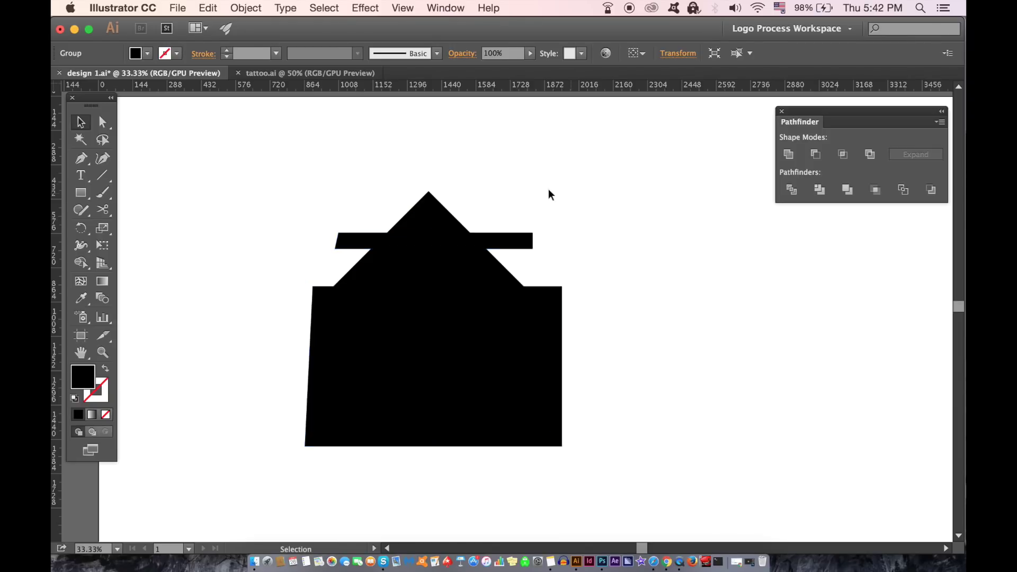
{"action": "left_click", "coordinate": [484, 332]}
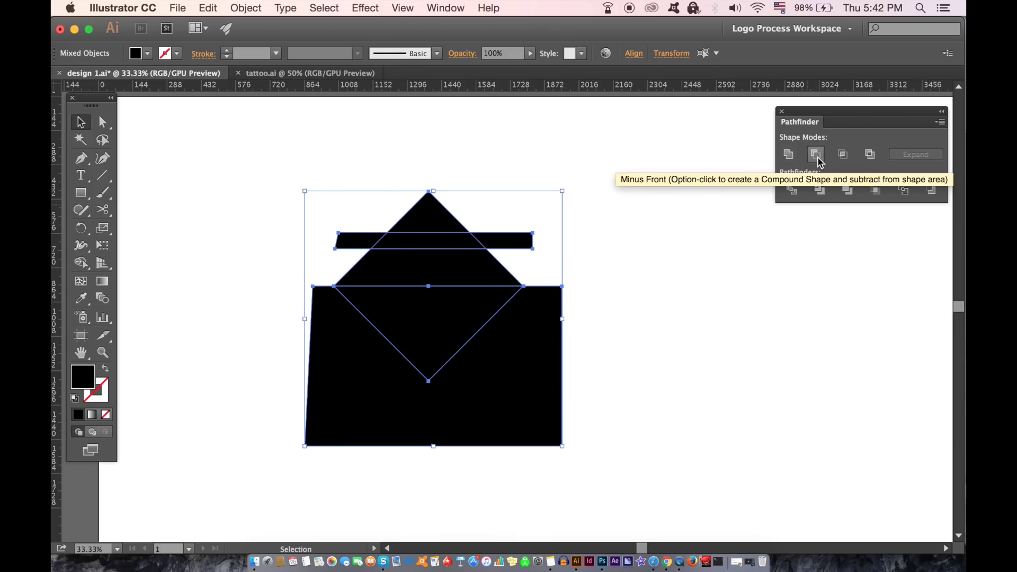
{"action": "left_click", "coordinate": [571, 290]}
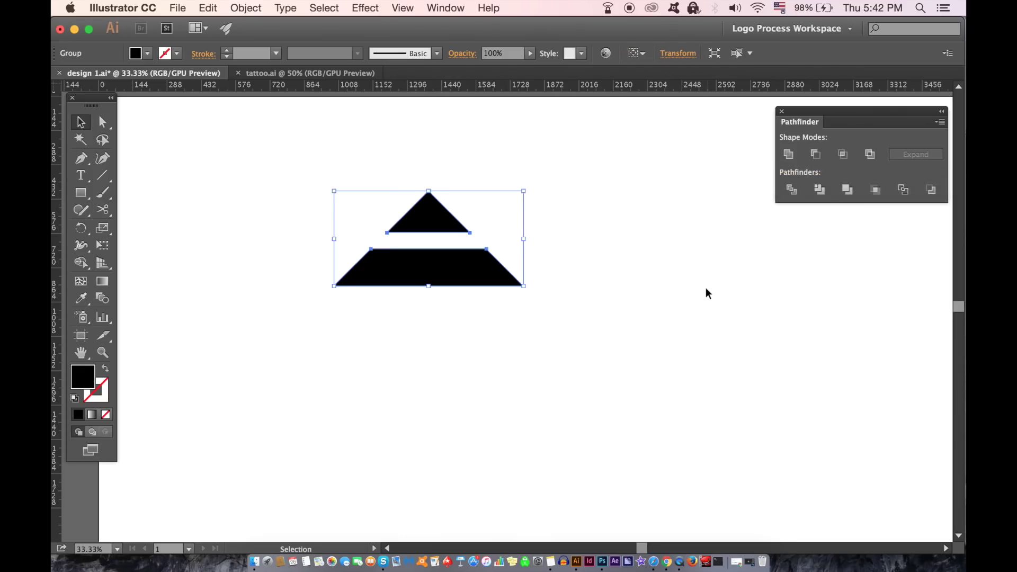
{"action": "left_click", "coordinate": [558, 246]}
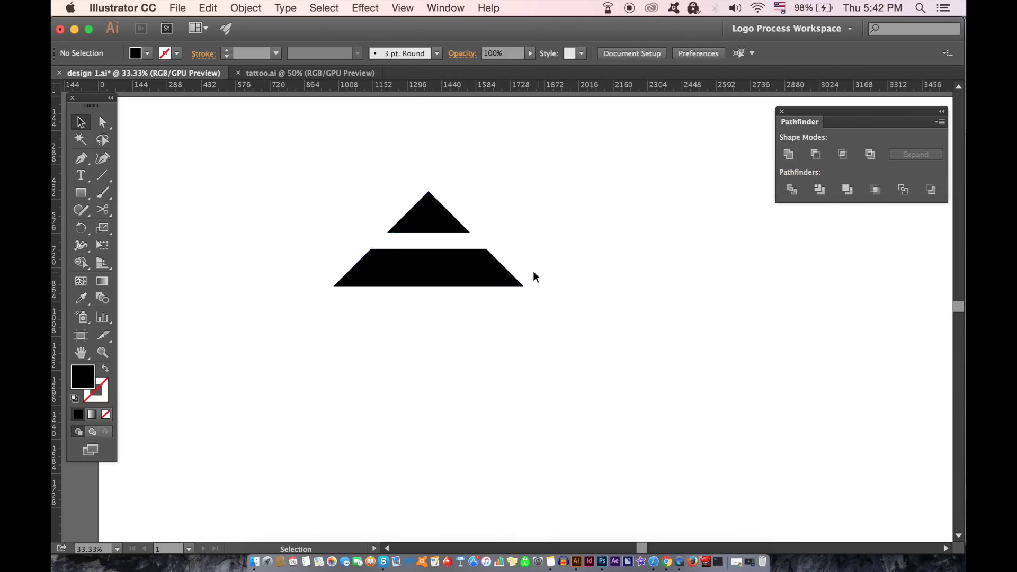
Scale the resulting pyramid mark down to a smaller size.
{"action": "scroll", "coordinate": [513, 263], "scroll_direction": "down", "scroll_amount": 2}
{"action": "scroll", "coordinate": [511, 263], "scroll_direction": "up", "scroll_amount": 1}
{"action": "left_click", "coordinate": [506, 268]}
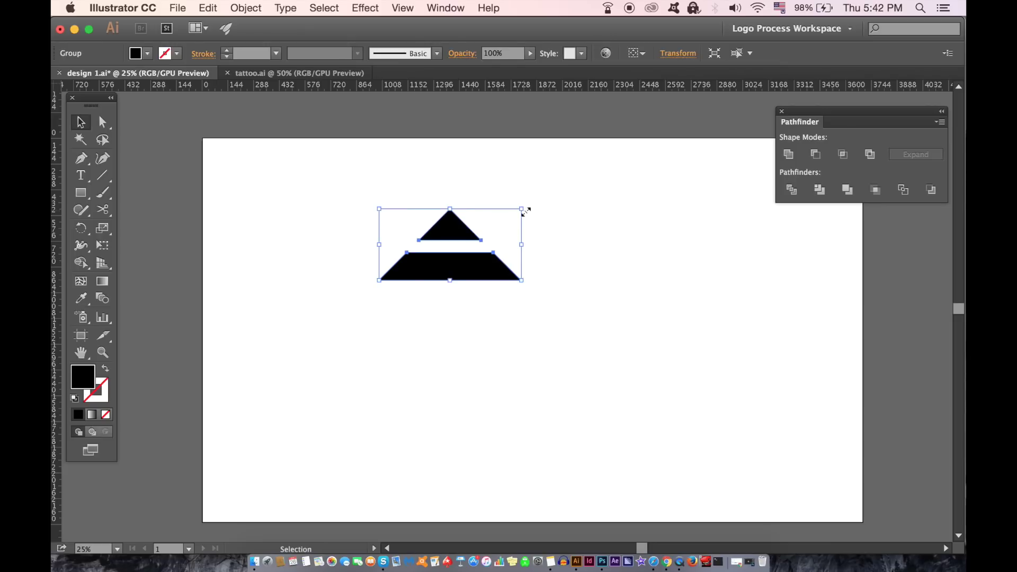
{"action": "left_click_drag", "start_coordinate": [523, 209], "coordinate": [497, 220]}
{"action": "left_click", "coordinate": [527, 260]}
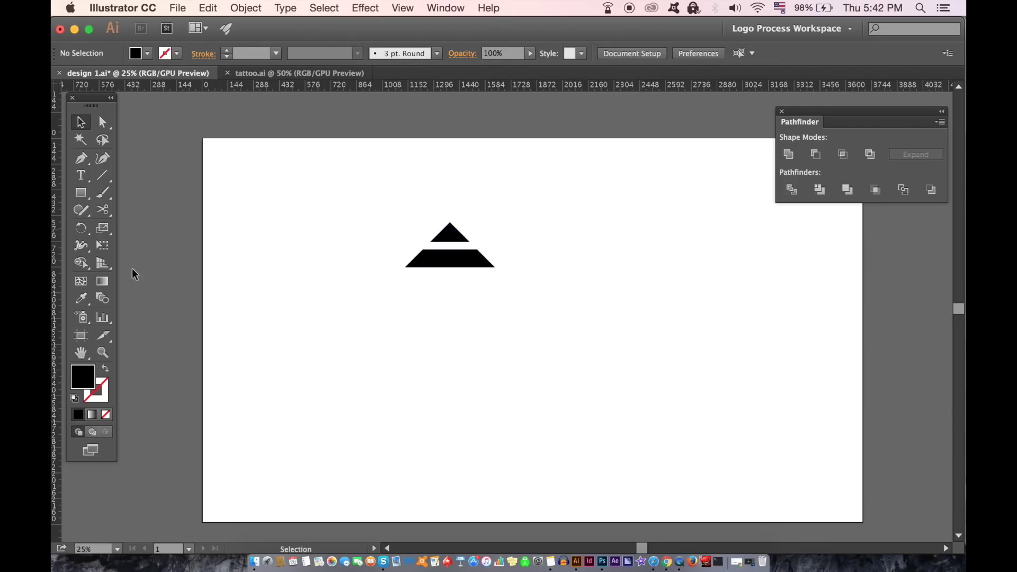
Add the ACCENT text and enlarge it beneath the pyramid mark.
{"action": "left_click", "coordinate": [81, 176]}
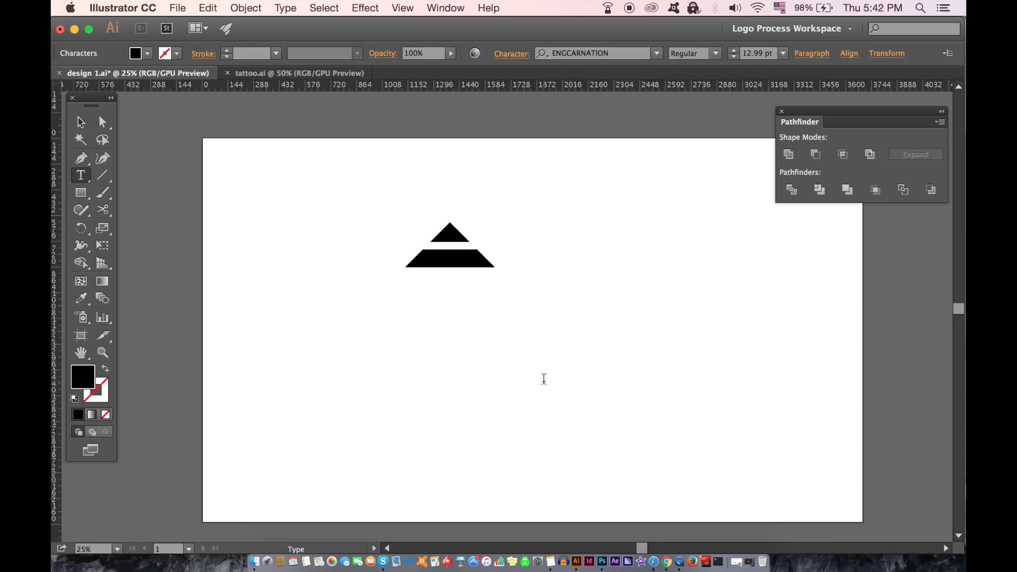
{"action": "left_click", "coordinate": [80, 122]}
{"action": "left_click", "coordinate": [459, 364]}
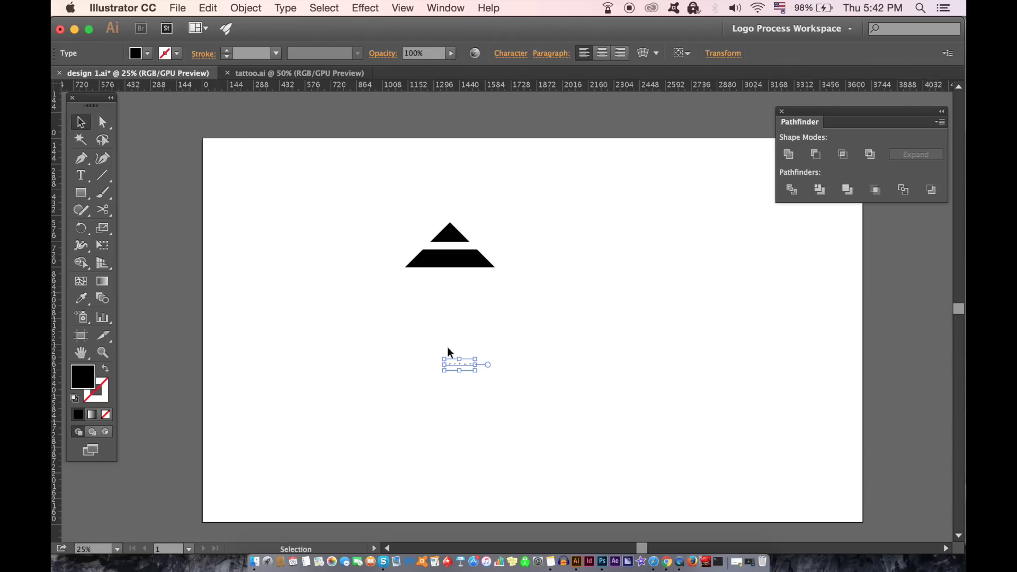
{"action": "left_click_drag", "start_coordinate": [473, 362], "coordinate": [495, 290]}
{"action": "left_click", "coordinate": [548, 337]}
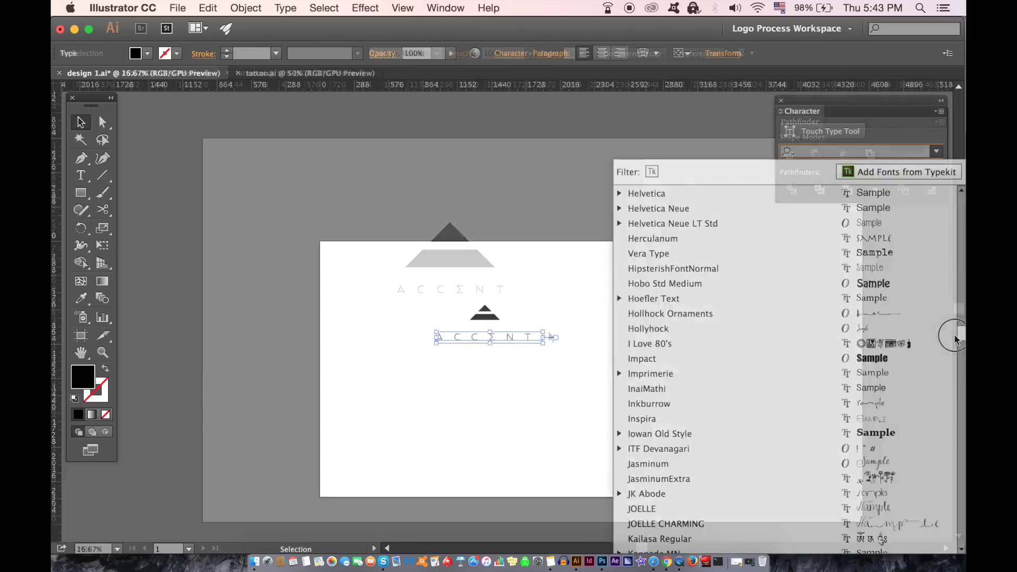
Set the ACCENT text's font to Trajan Pro 3.
{"action": "scroll", "coordinate": [920, 454], "scroll_direction": "down", "scroll_amount": 15}
{"action": "scroll", "coordinate": [941, 455], "scroll_direction": "up", "scroll_amount": 5}
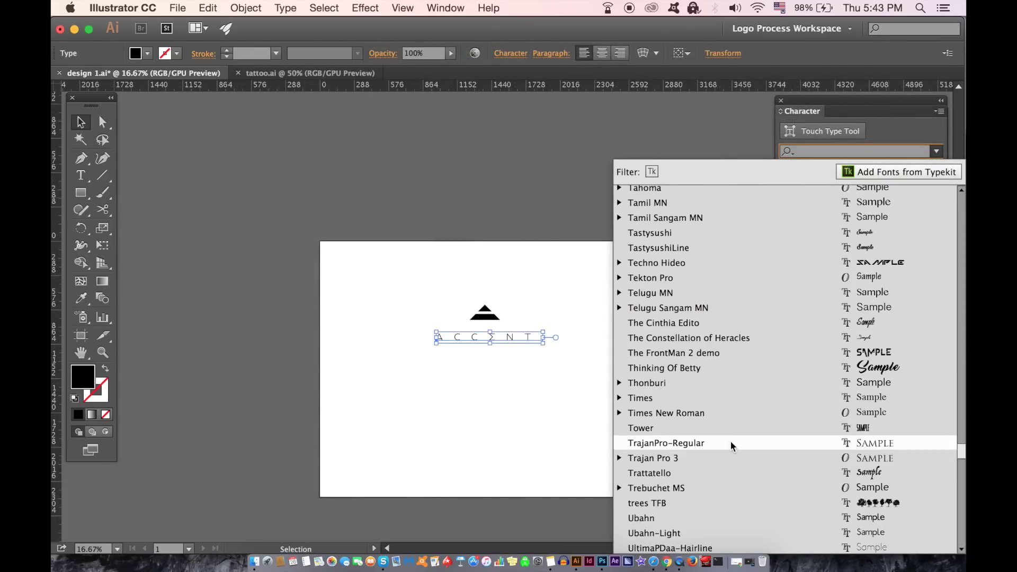
{"action": "left_click", "coordinate": [727, 455]}
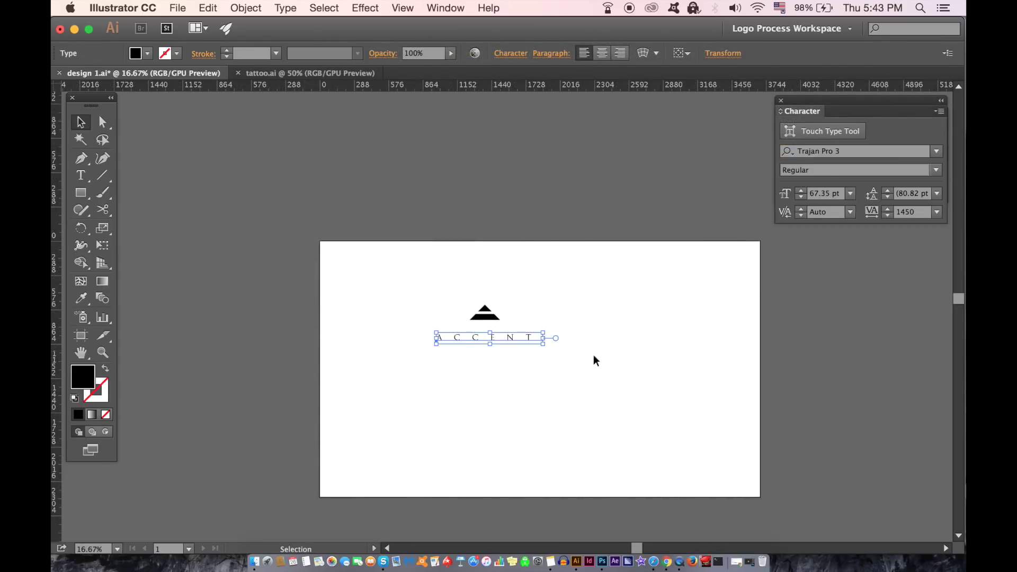
{"action": "left_click", "coordinate": [629, 357]}
Set ACCENT's tracking to 2000 and nudge it slightly left and down.
{"action": "key", "text": "super+equal"}
{"action": "left_click", "coordinate": [542, 347]}
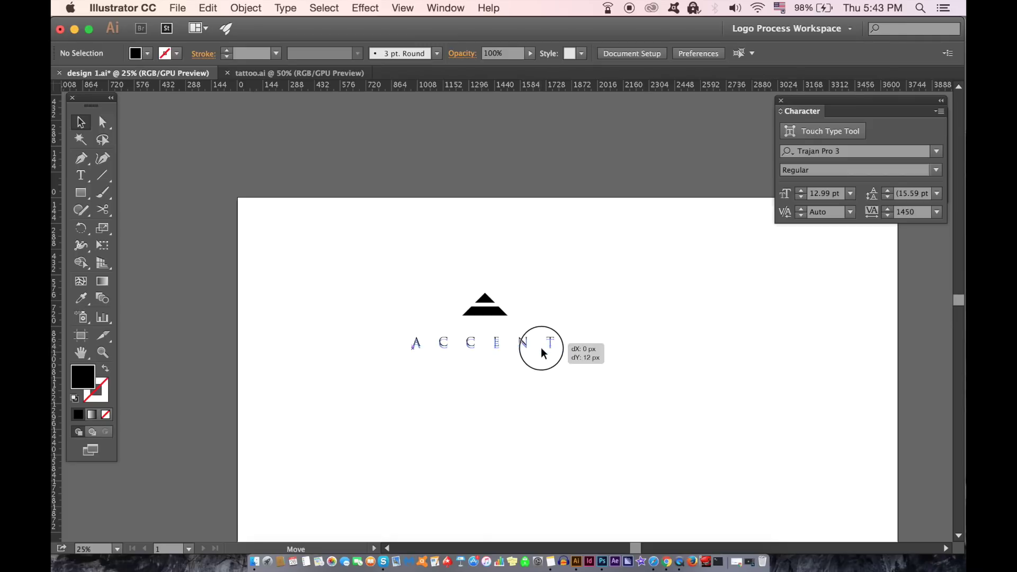
{"action": "left_click", "coordinate": [909, 214]}
{"action": "type", "text": "2000"}
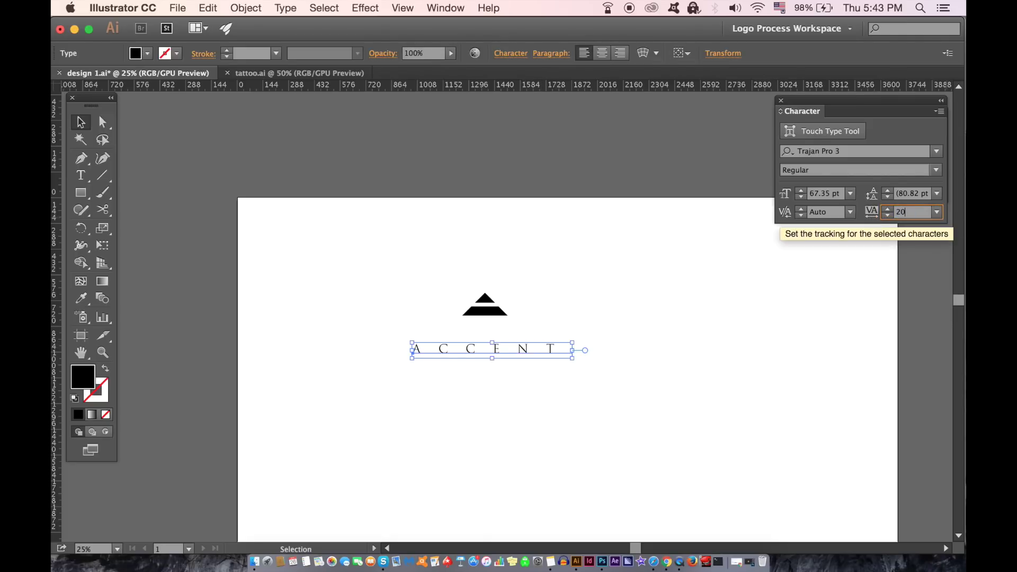
{"action": "left_click", "coordinate": [622, 383]}
{"action": "left_click_drag", "start_coordinate": [586, 350], "coordinate": [571, 356]}
{"action": "left_click", "coordinate": [583, 407]}
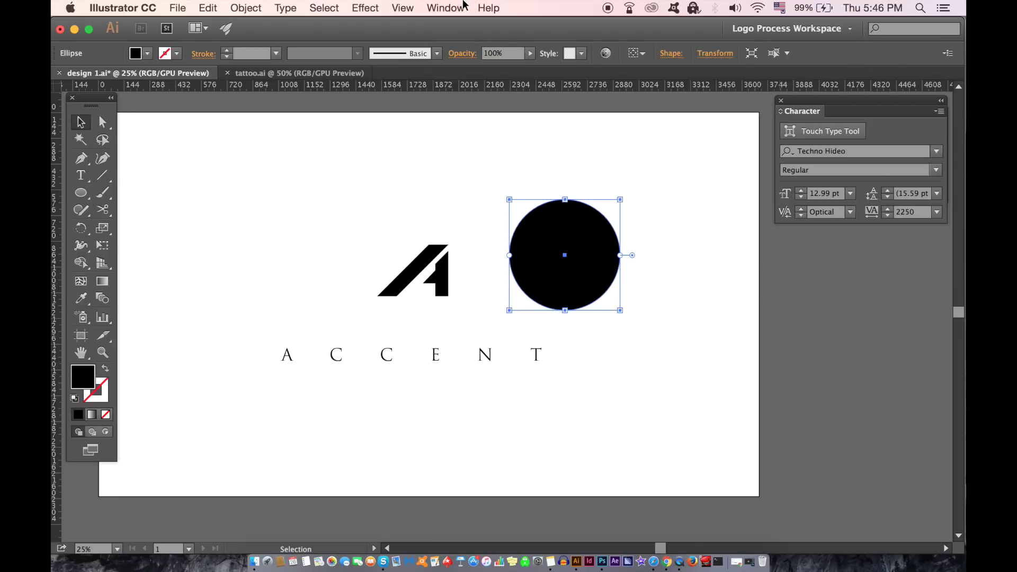
Bring the A logo group to the front, above the black circle.
{"action": "key", "text": "shift+super+F9"}
{"action": "left_click", "coordinate": [445, 7]}
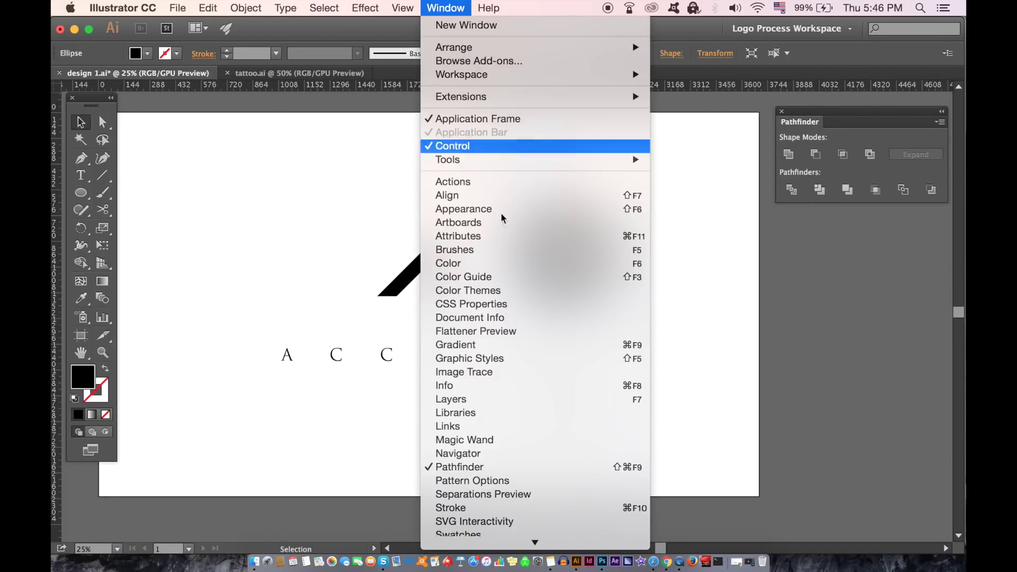
{"action": "left_click", "coordinate": [828, 246]}
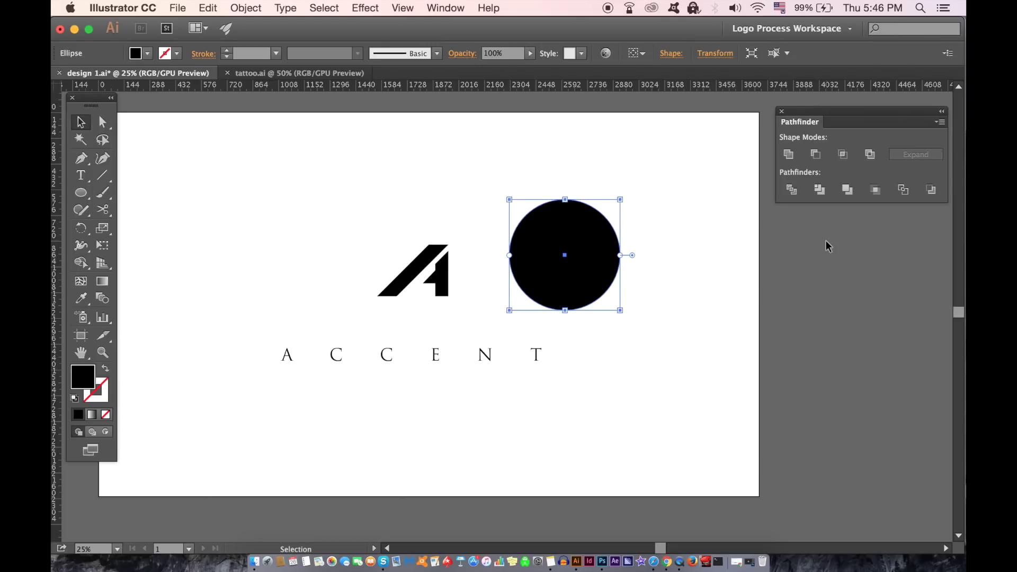
{"action": "left_click", "coordinate": [440, 259]}
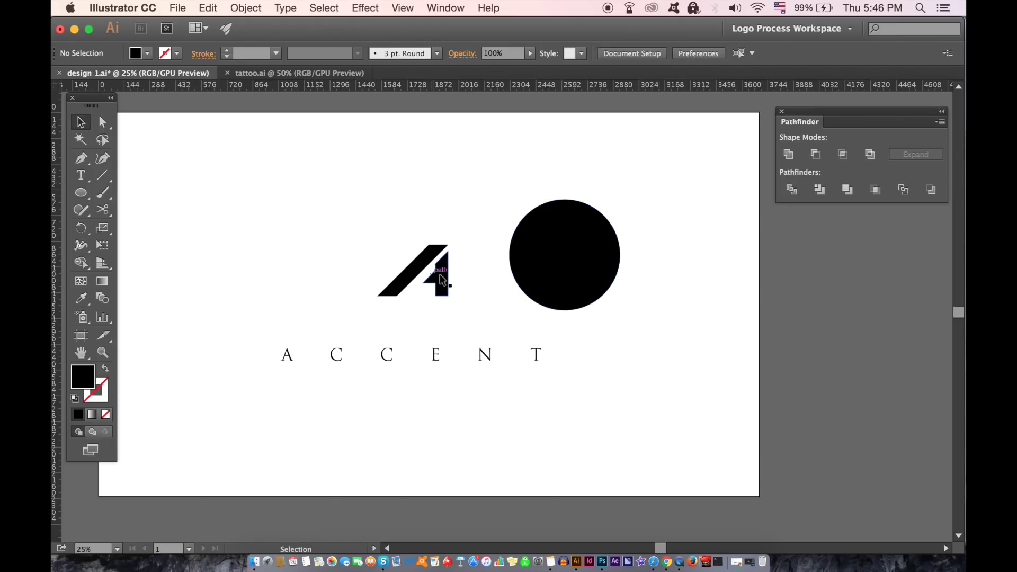
{"action": "left_click", "coordinate": [444, 280]}
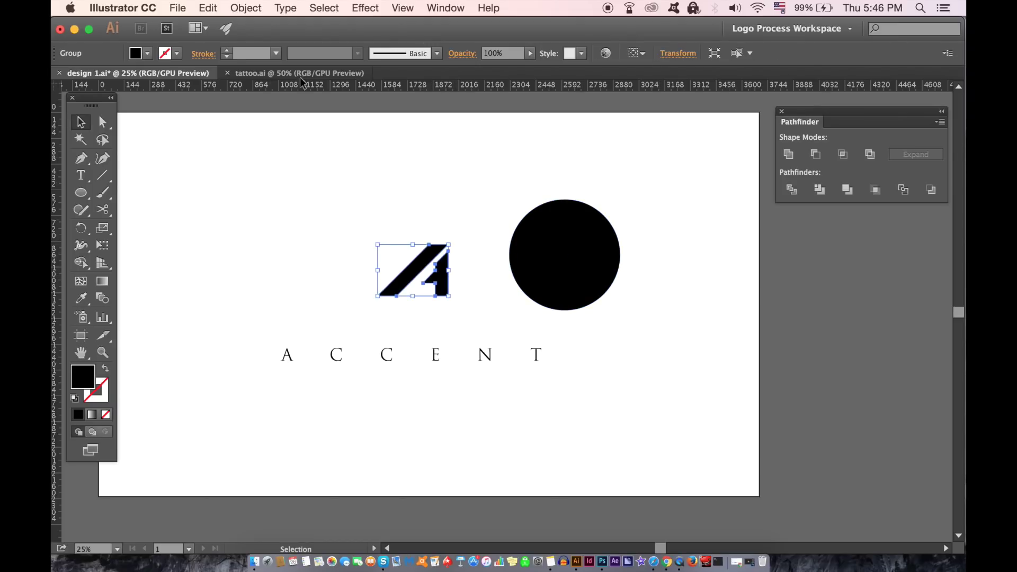
{"action": "left_click", "coordinate": [246, 8]}
{"action": "mouse_move", "coordinate": [272, 39]}
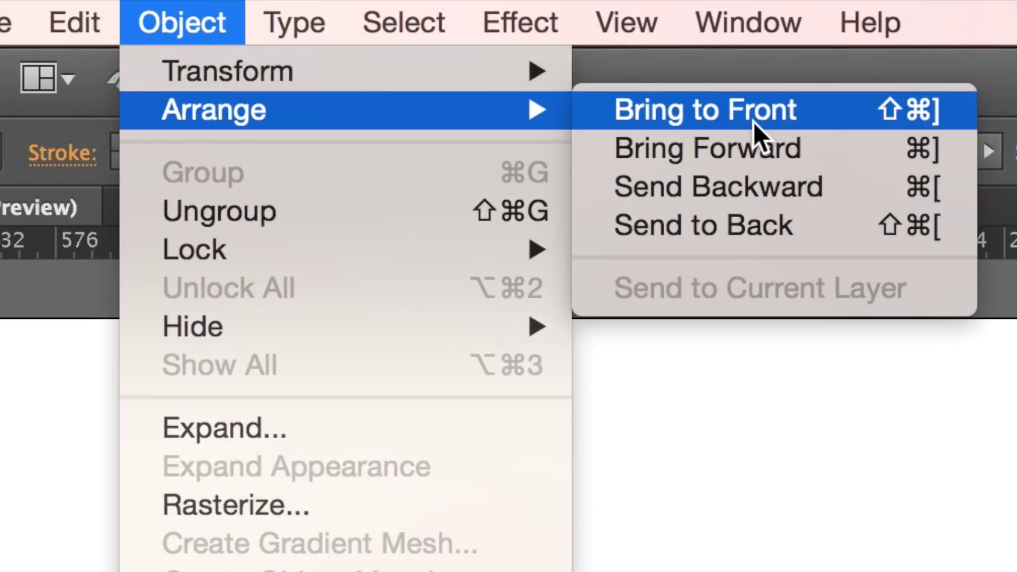
{"action": "left_click", "coordinate": [753, 121]}
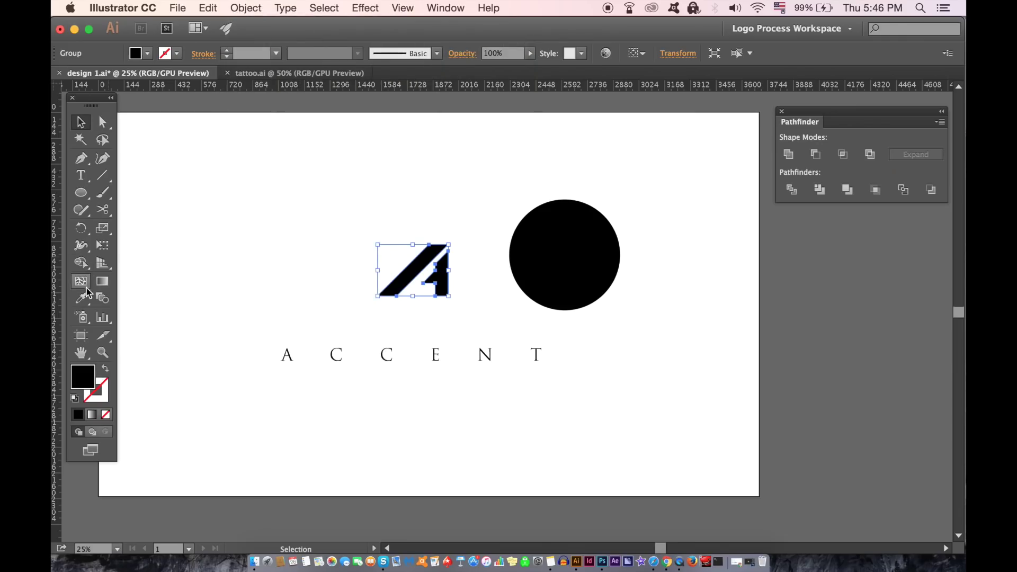
Fill the A white from the artboard colour and move it onto the black circle.
{"action": "left_click", "coordinate": [82, 299]}
{"action": "left_click", "coordinate": [235, 235]}
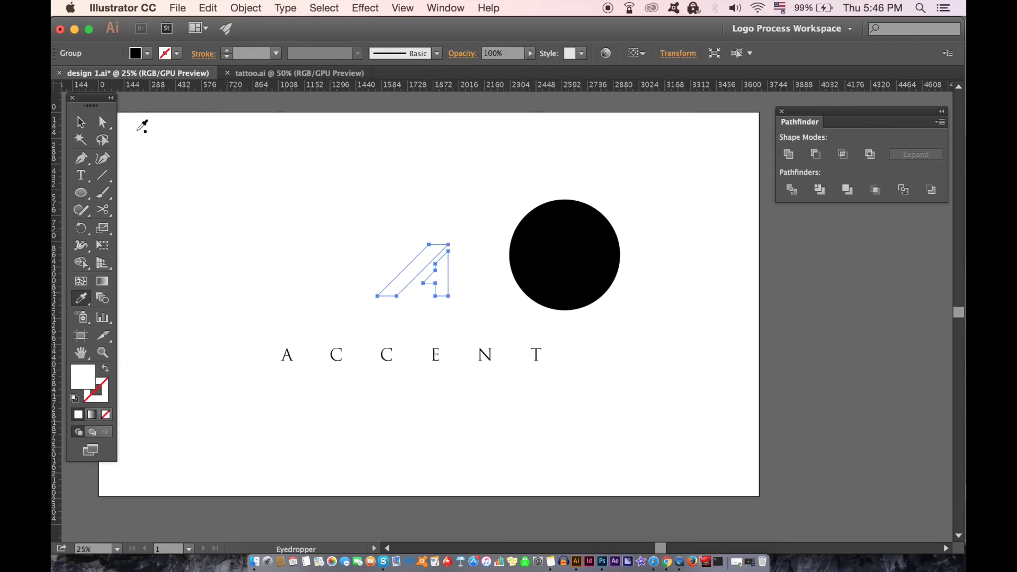
{"action": "left_click", "coordinate": [81, 122]}
{"action": "left_click_drag", "start_coordinate": [430, 277], "coordinate": [575, 262]}
{"action": "left_click", "coordinate": [647, 332]}
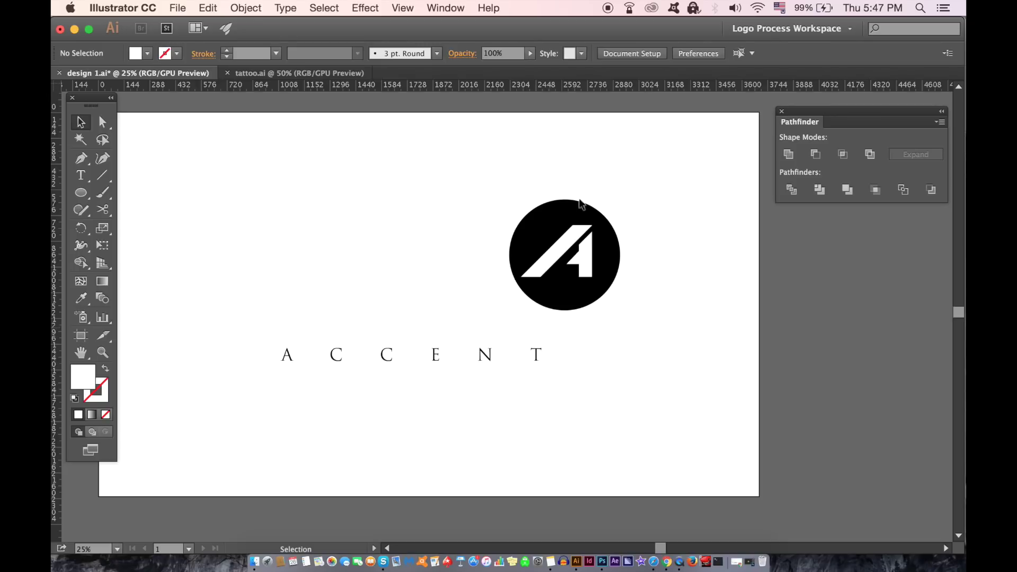
Scale the A down to fit inside the black circle and nudge it into position.
{"action": "left_click_drag", "start_coordinate": [498, 189], "coordinate": [453, 268]}
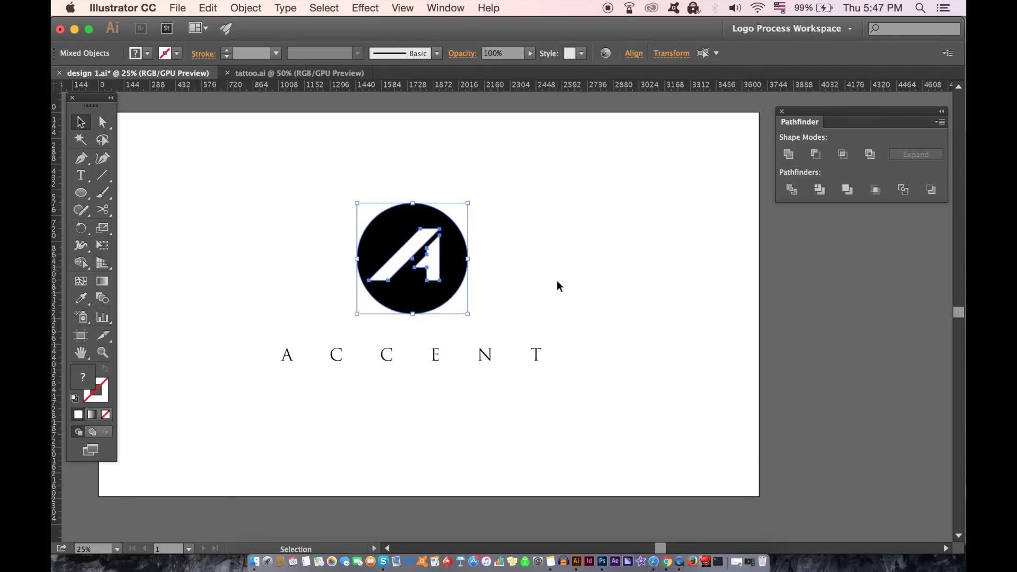
{"action": "left_click", "coordinate": [558, 280]}
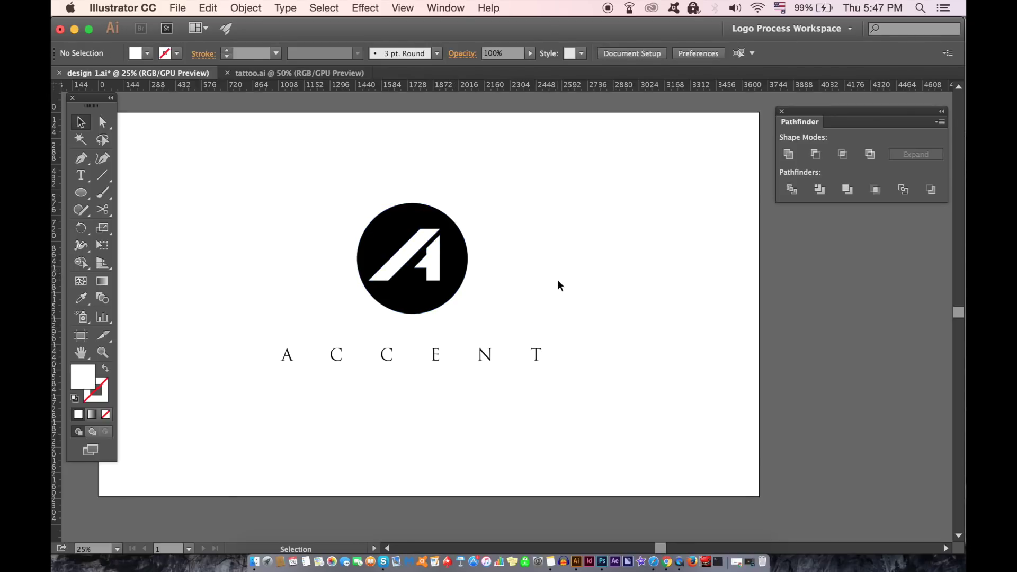
{"action": "left_click", "coordinate": [419, 260]}
{"action": "left_click_drag", "start_coordinate": [442, 235], "coordinate": [425, 265]}
{"action": "left_click", "coordinate": [511, 235]}
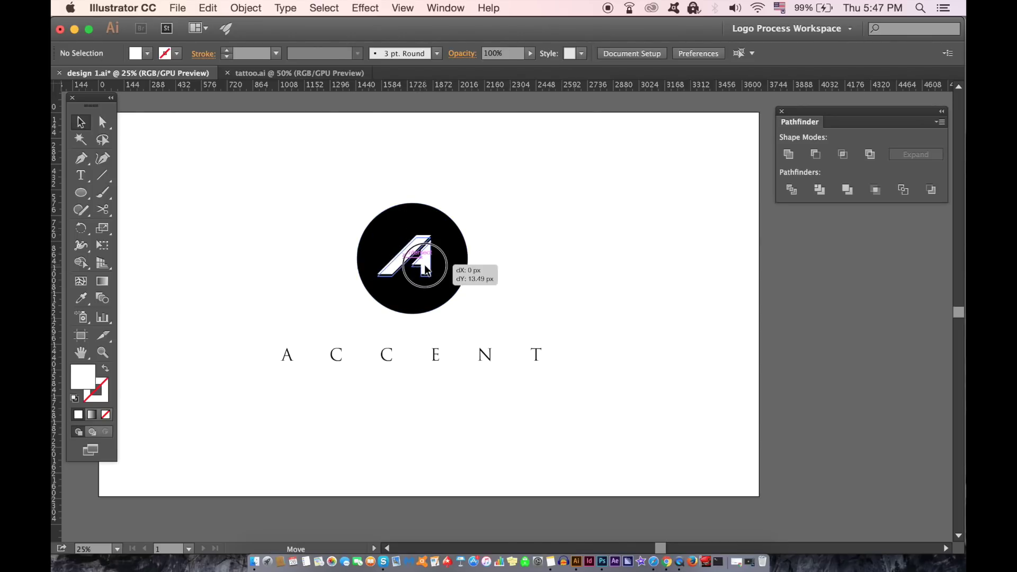
{"action": "left_click", "coordinate": [503, 266]}
{"action": "left_click", "coordinate": [422, 269]}
{"action": "key", "text": "Right"}
{"action": "key", "text": "Right"}
{"action": "key", "text": "Right"}
{"action": "key", "text": "Right"}
{"action": "key", "text": "Right"}
{"action": "key", "text": "Right"}
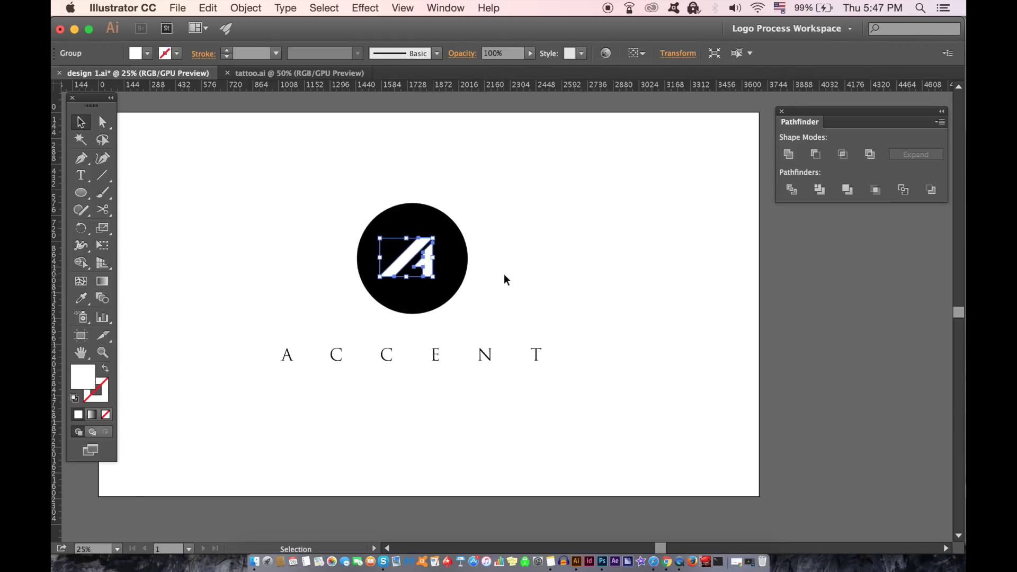
{"action": "left_click", "coordinate": [504, 272]}
Select the circle and the A together and cut the A out with Minus Front.
{"action": "left_click", "coordinate": [447, 270]}
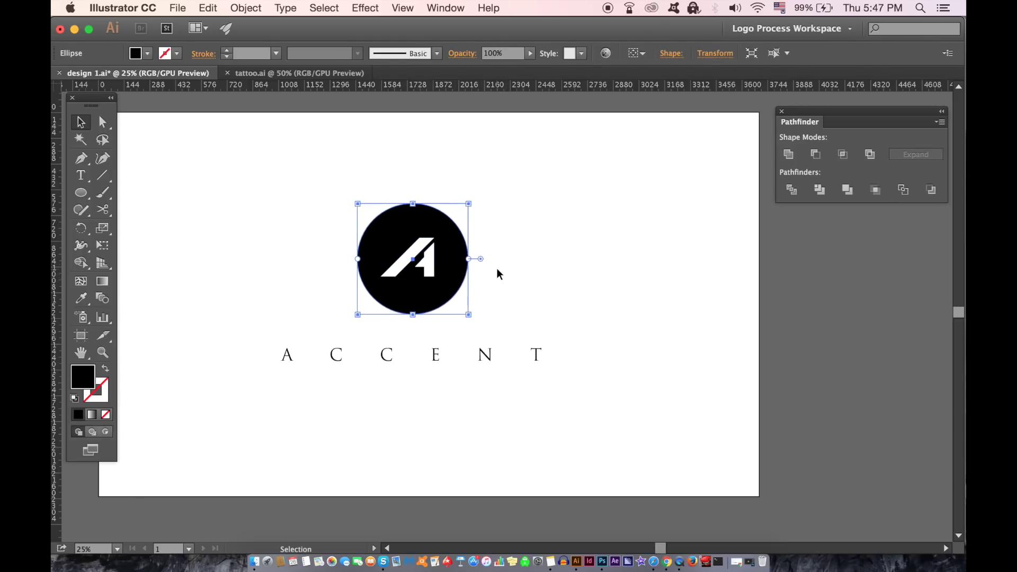
{"action": "left_click", "coordinate": [519, 274]}
{"action": "left_click", "coordinate": [466, 274]}
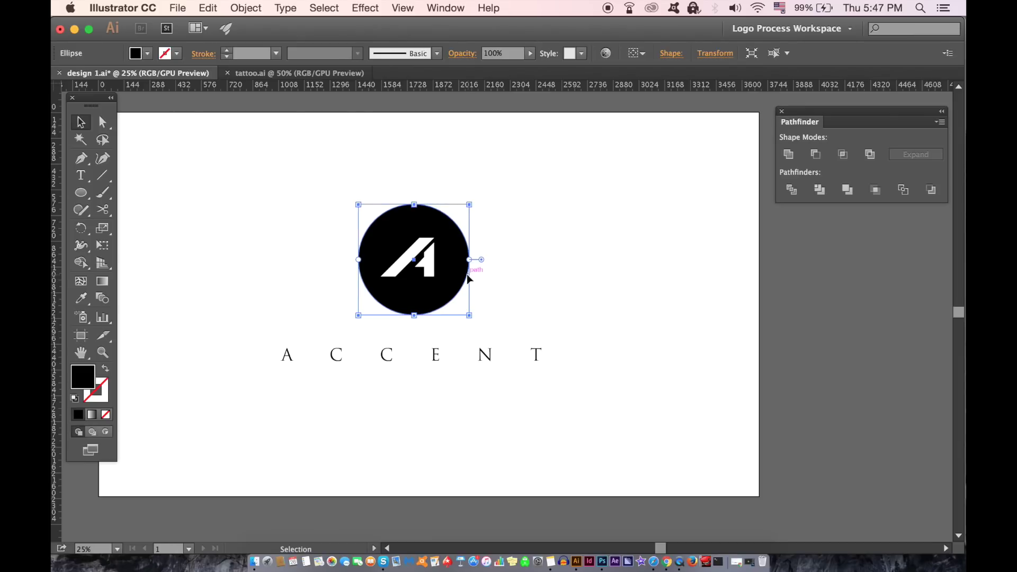
{"action": "left_click", "coordinate": [376, 183]}
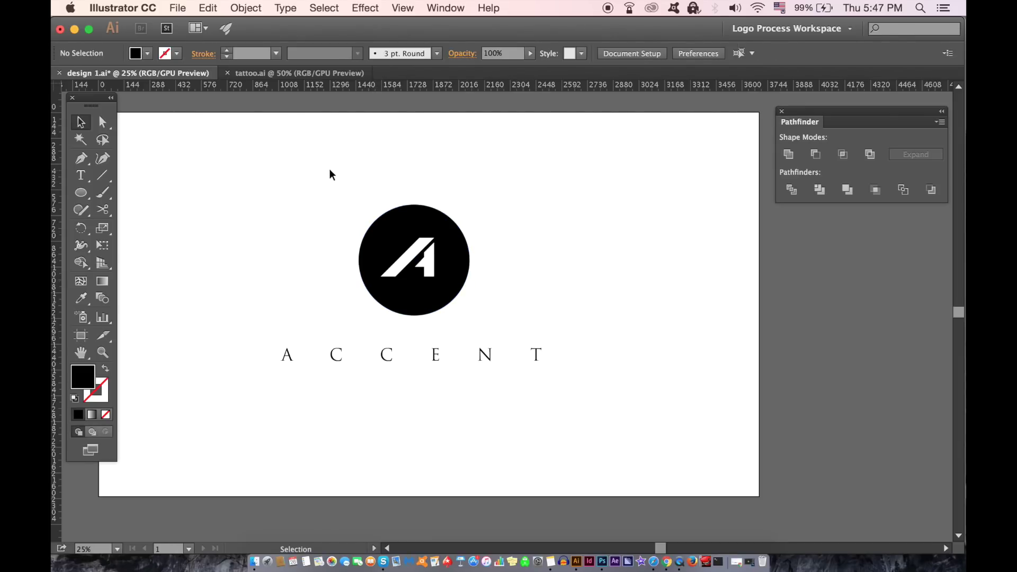
{"action": "left_click_drag", "start_coordinate": [330, 170], "coordinate": [555, 303]}
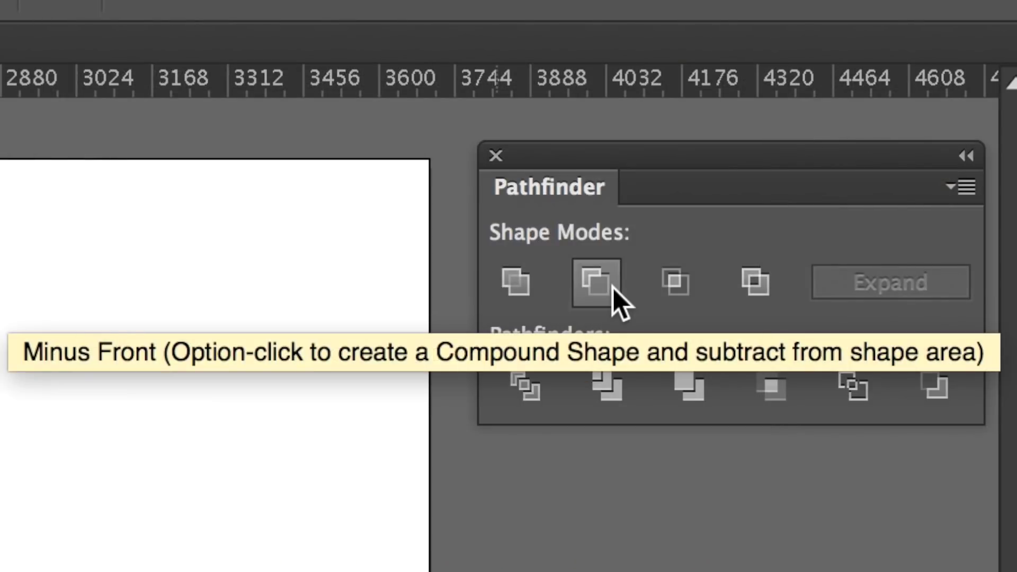
{"action": "left_click", "coordinate": [612, 287]}
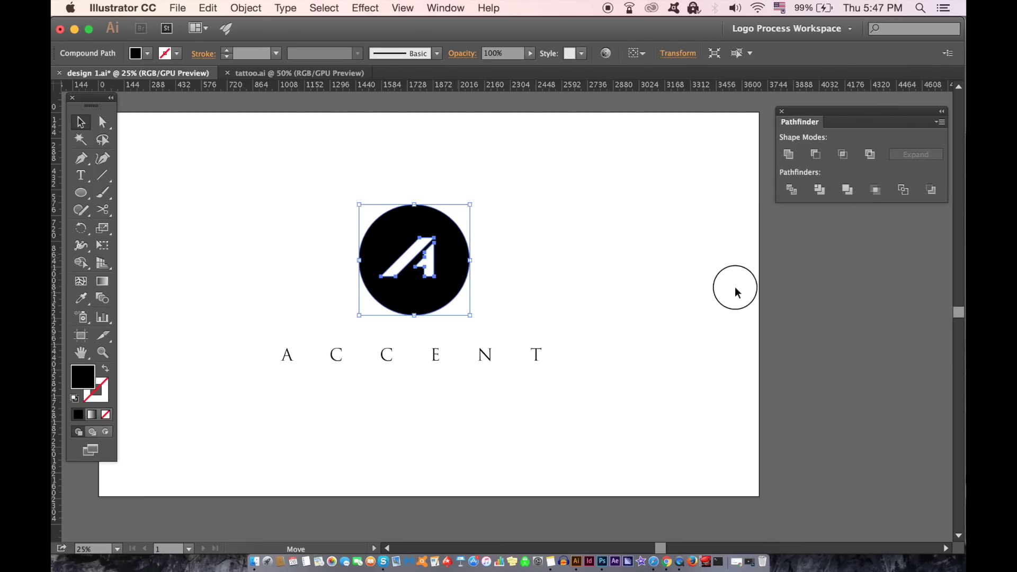
Move the knocked-out circle mark back to the centre above ACCENT.
{"action": "left_click_drag", "start_coordinate": [735, 292], "coordinate": [795, 291]}
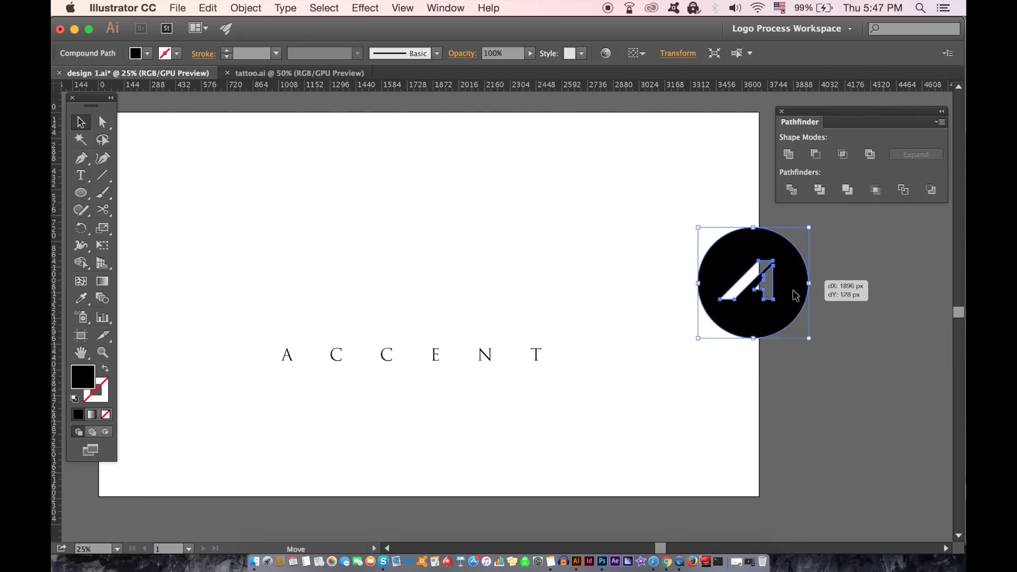
{"action": "left_click", "coordinate": [842, 332]}
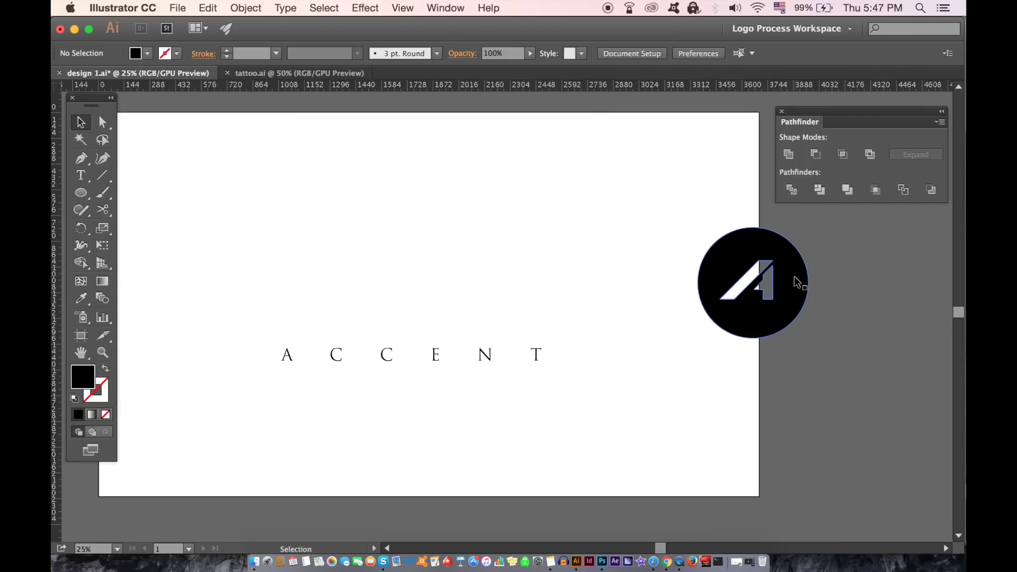
{"action": "left_click_drag", "start_coordinate": [794, 274], "coordinate": [449, 236]}
{"action": "left_click", "coordinate": [576, 262]}
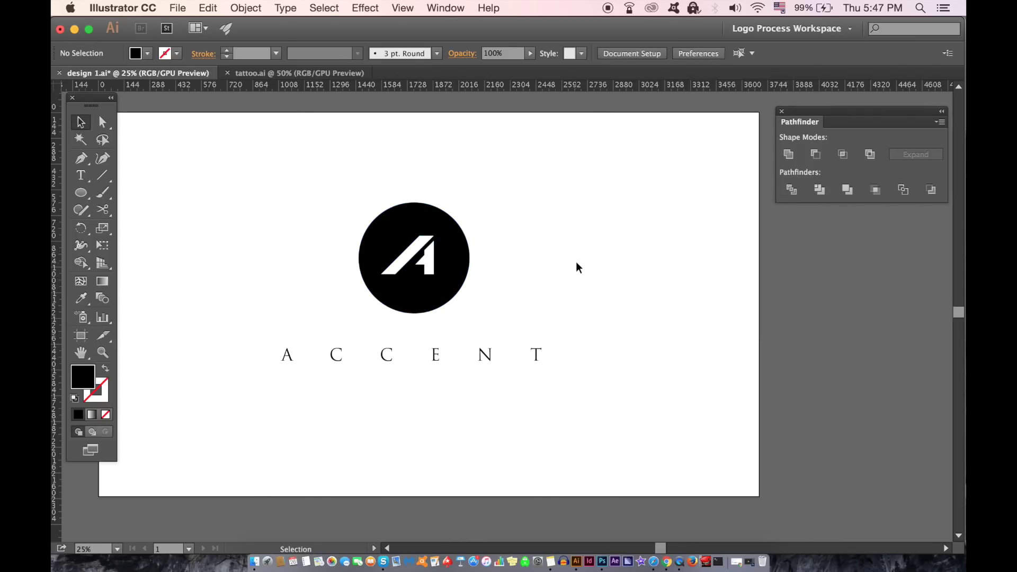
{"action": "key", "text": "super+minus"}
Zoom in on the black rectangle-and-circles badge above ACCENT.
{"action": "scroll", "coordinate": [572, 265], "scroll_direction": "up", "scroll_amount": 1}
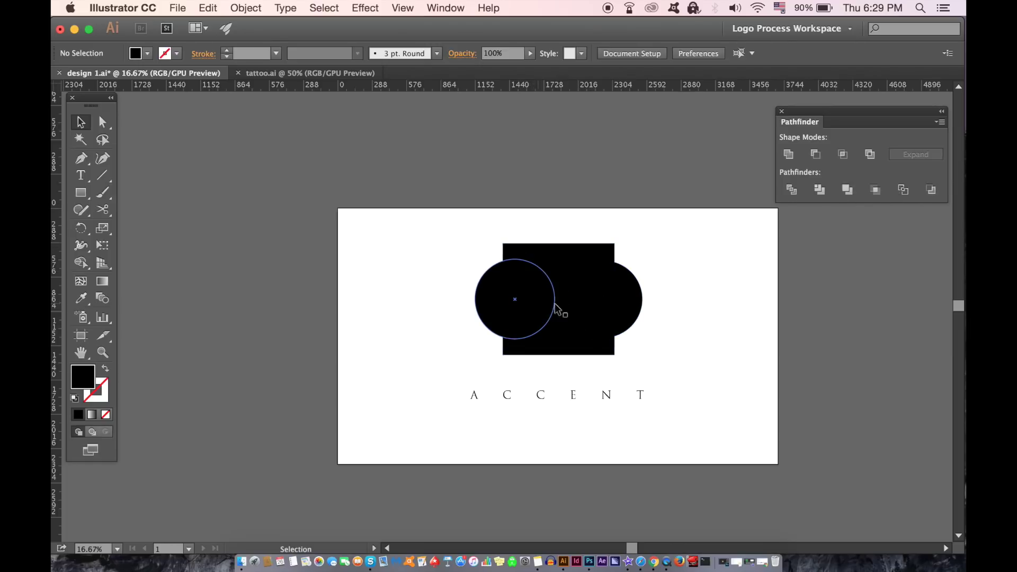
Select both circles and send them to the back, behind the square.
{"action": "left_click_drag", "start_coordinate": [604, 310], "coordinate": [676, 307]}
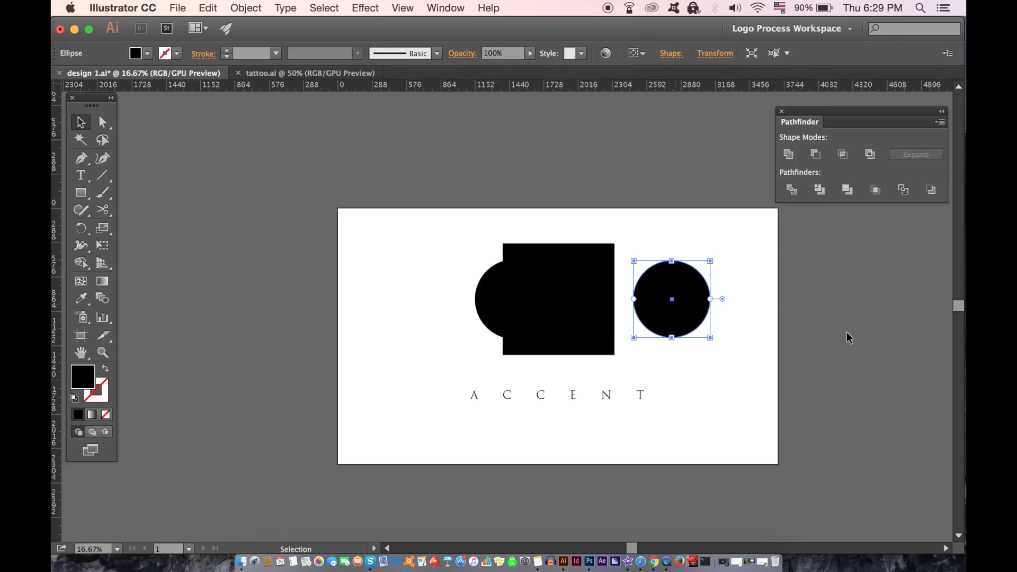
{"action": "key", "text": "super+z"}
{"action": "left_click", "coordinate": [522, 215]}
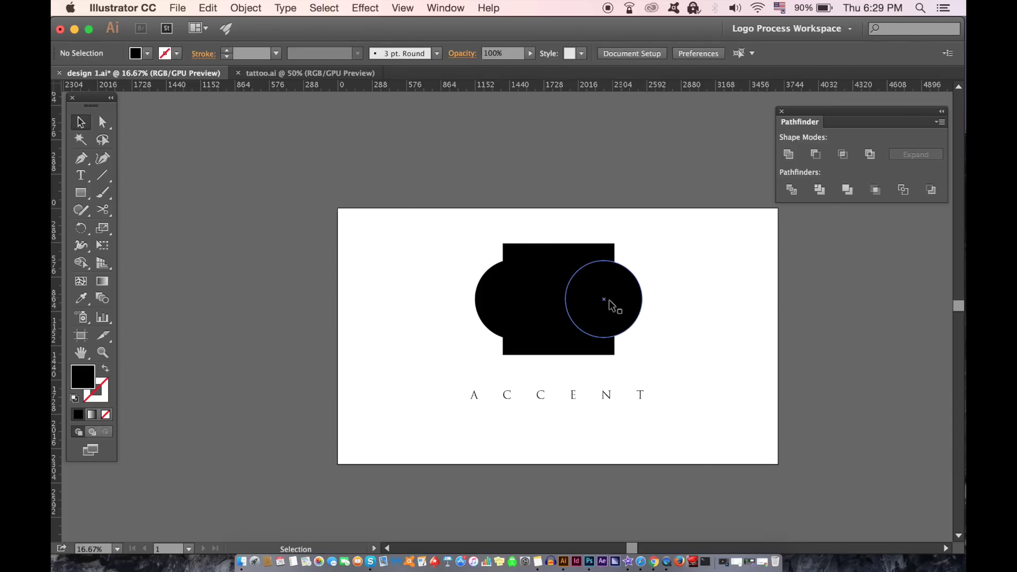
{"action": "left_click", "coordinate": [633, 303]}
{"action": "left_click", "coordinate": [517, 295], "text": "shift"}
{"action": "left_click", "coordinate": [207, 7]}
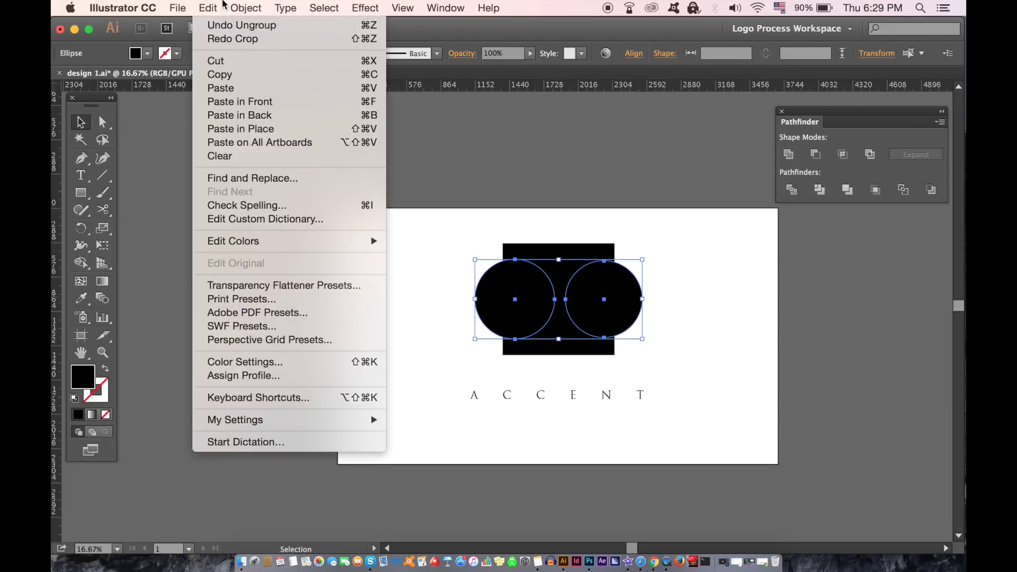
{"action": "mouse_move", "coordinate": [247, 8]}
{"action": "mouse_move", "coordinate": [260, 39]}
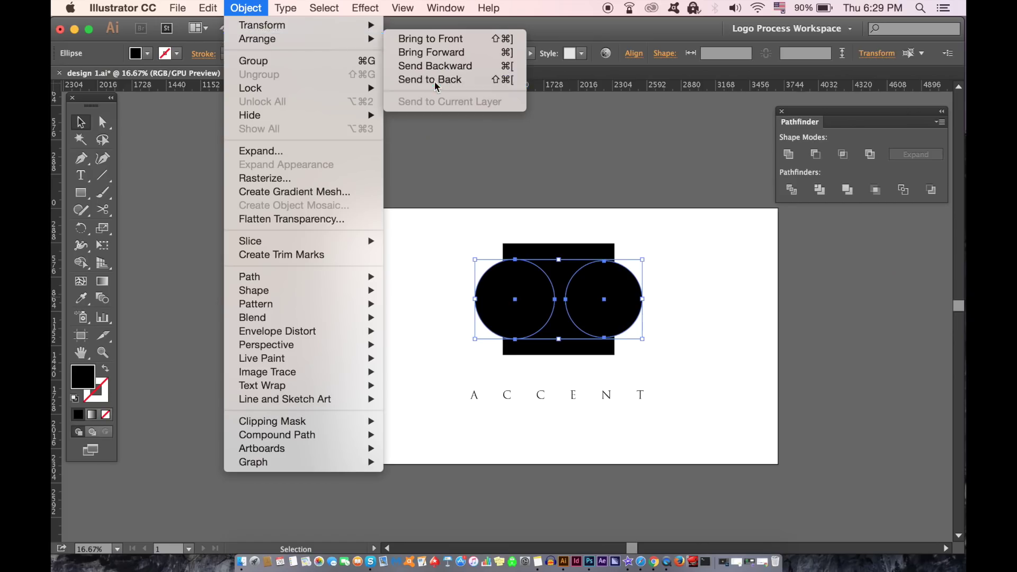
{"action": "left_click", "coordinate": [715, 254]}
Crop the circles to the square with Pathfinder Crop and lower the half-circle pair slightly.
{"action": "left_click_drag", "start_coordinate": [438, 177], "coordinate": [648, 329]}
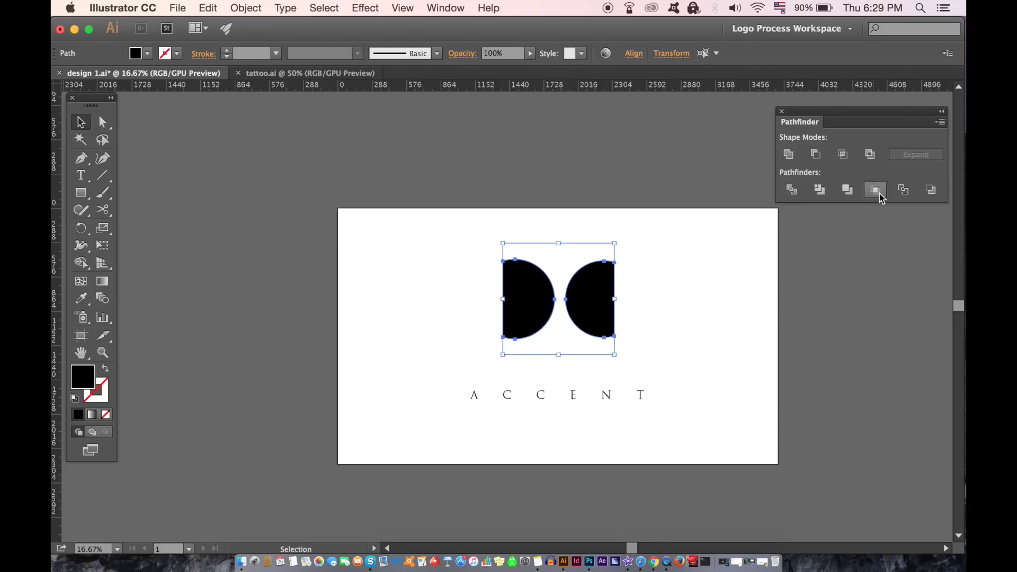
{"action": "left_click", "coordinate": [556, 408]}
{"action": "left_click", "coordinate": [809, 311]}
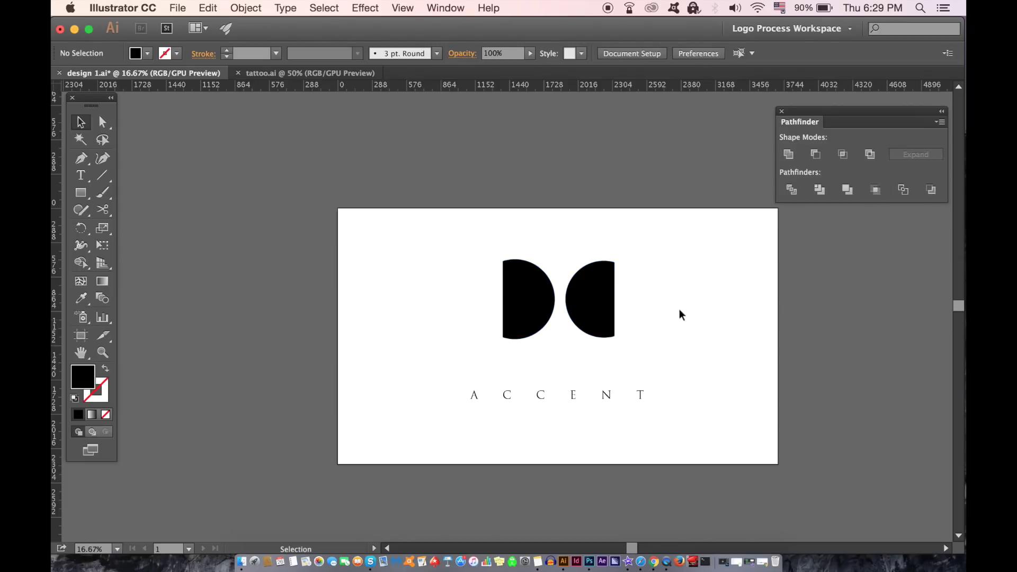
{"action": "left_click", "coordinate": [612, 297]}
{"action": "left_click_drag", "start_coordinate": [608, 306], "coordinate": [608, 326]}
{"action": "left_click", "coordinate": [719, 318]}
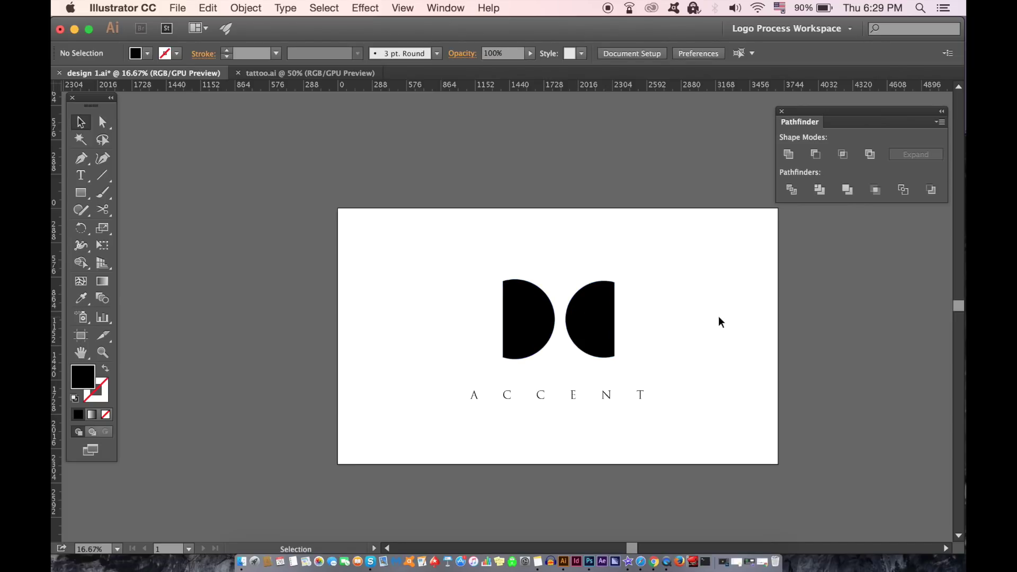
Shrink the half-circle pair and drag the ACCENT text lower beneath it.
{"action": "left_click", "coordinate": [592, 297]}
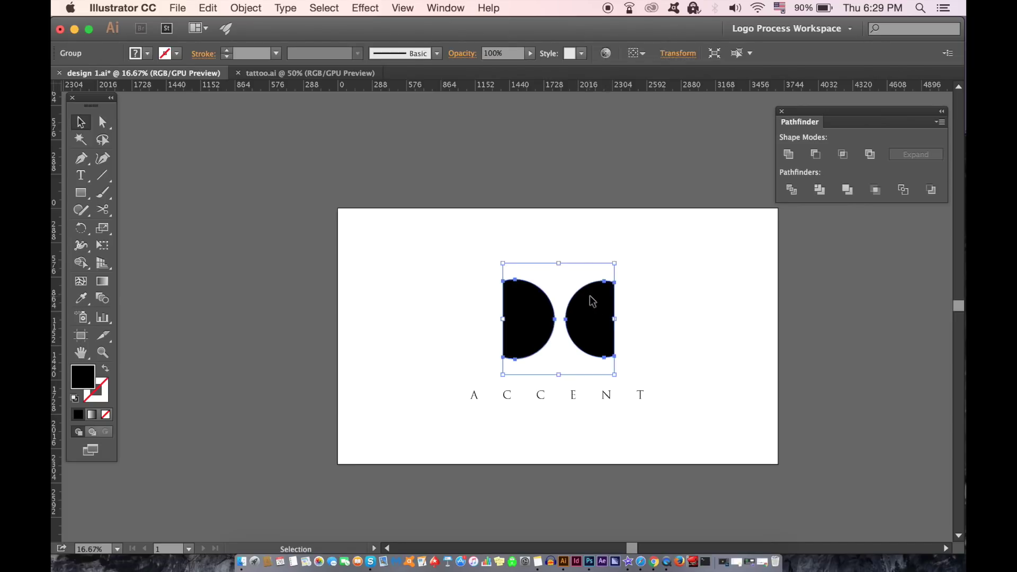
{"action": "left_click", "coordinate": [672, 313]}
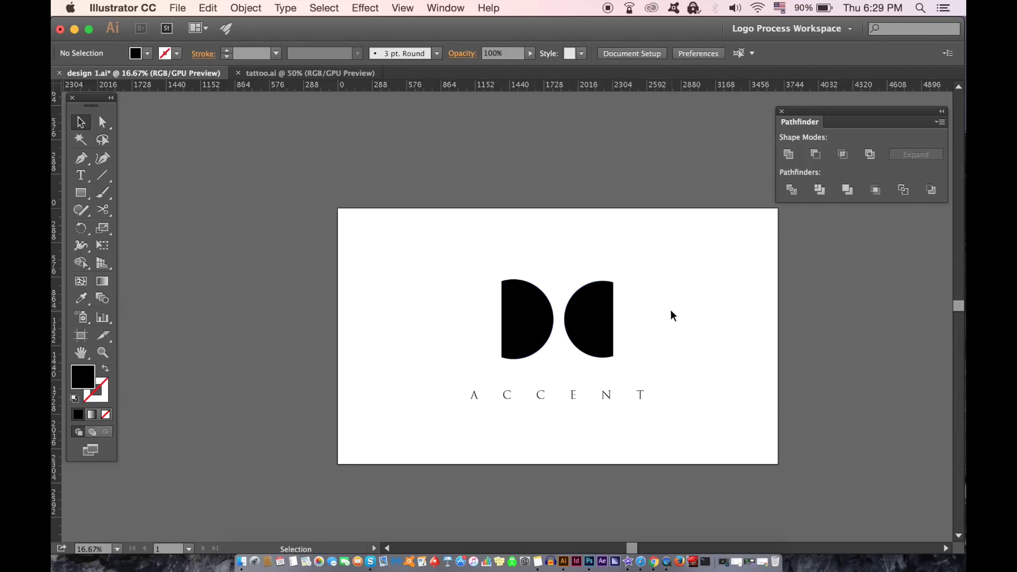
{"action": "left_click", "coordinate": [609, 325]}
{"action": "left_click_drag", "start_coordinate": [616, 263], "coordinate": [573, 365]}
{"action": "left_click", "coordinate": [658, 315]}
{"action": "left_click", "coordinate": [660, 334]}
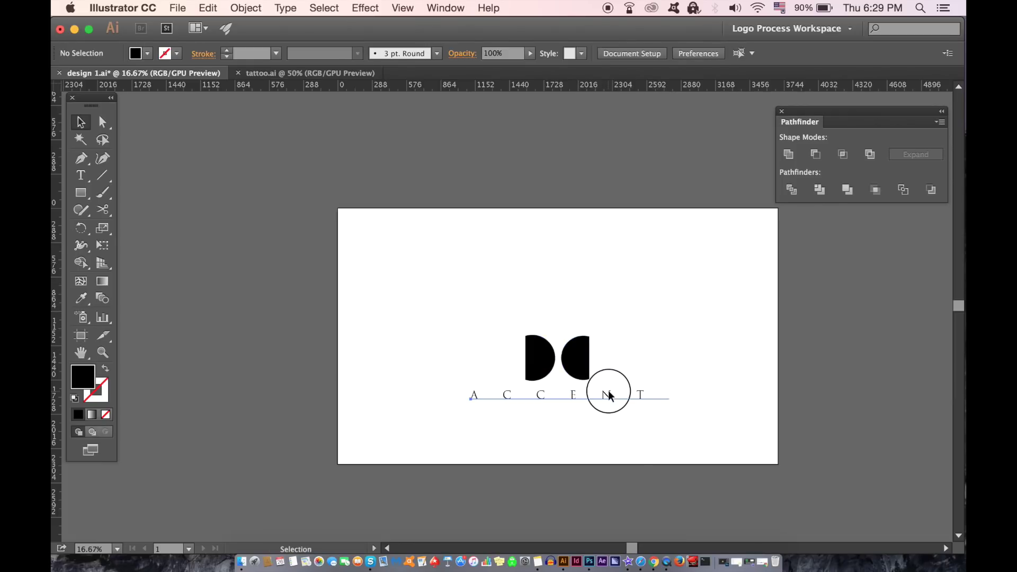
{"action": "left_click_drag", "start_coordinate": [609, 393], "coordinate": [607, 403]}
{"action": "left_click", "coordinate": [713, 321]}
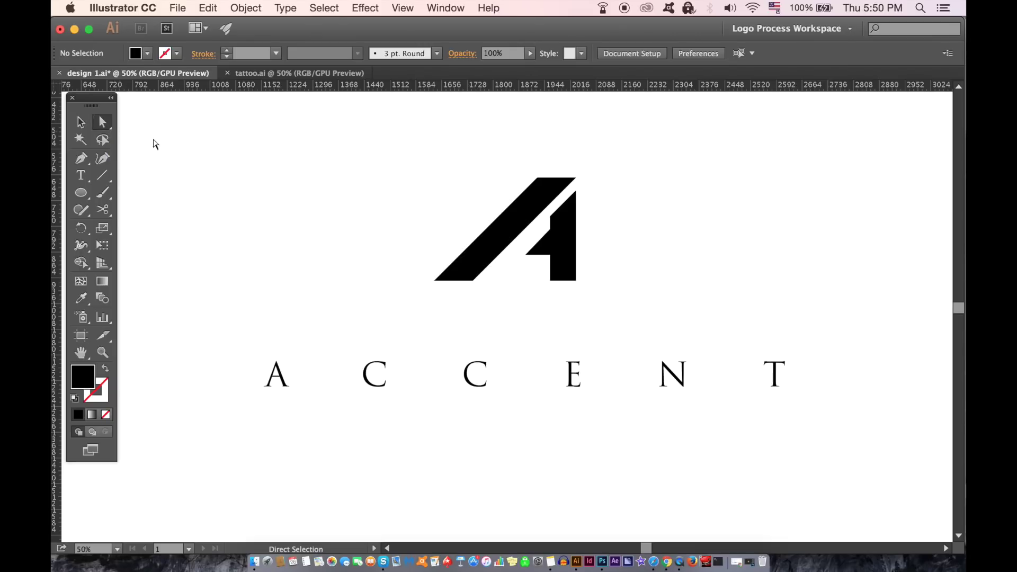
Drag the slanted stroke's top-right anchor up and right into a sharp upward tip.
{"action": "scroll", "coordinate": [586, 210], "scroll_direction": "up", "scroll_amount": 2}
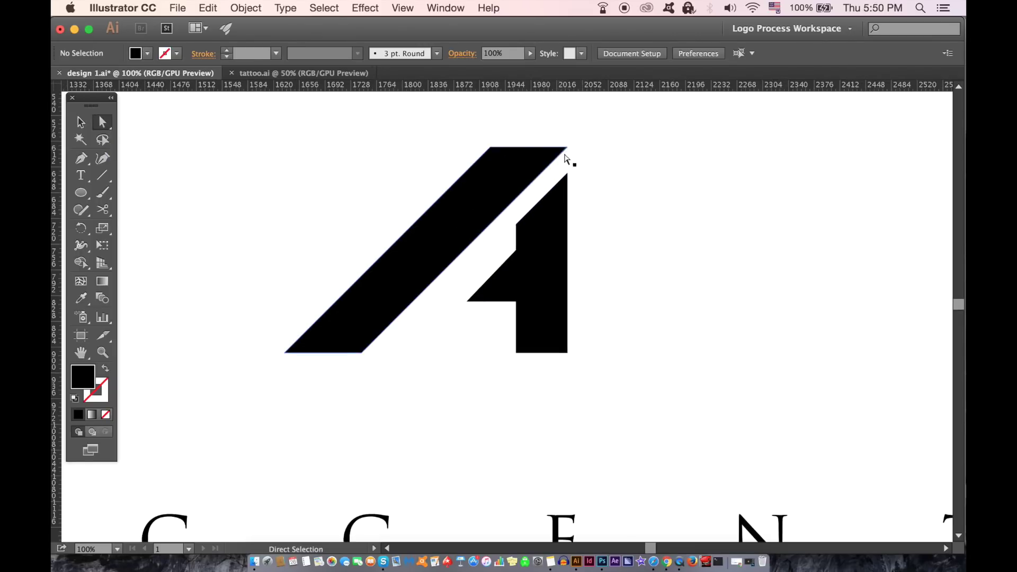
{"action": "left_click_drag", "start_coordinate": [568, 154], "coordinate": [535, 204]}
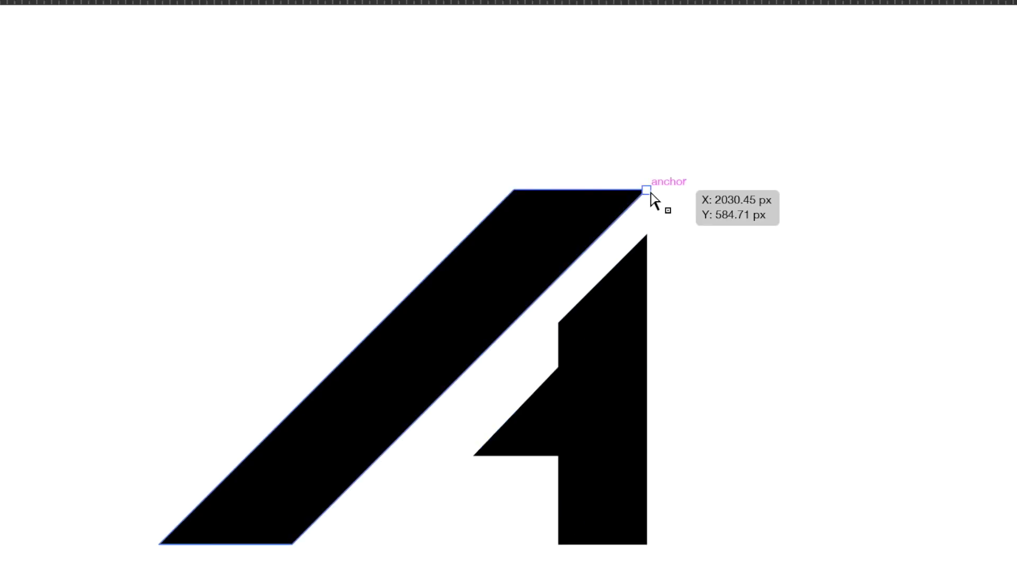
{"action": "left_click_drag", "start_coordinate": [651, 193], "coordinate": [714, 122]}
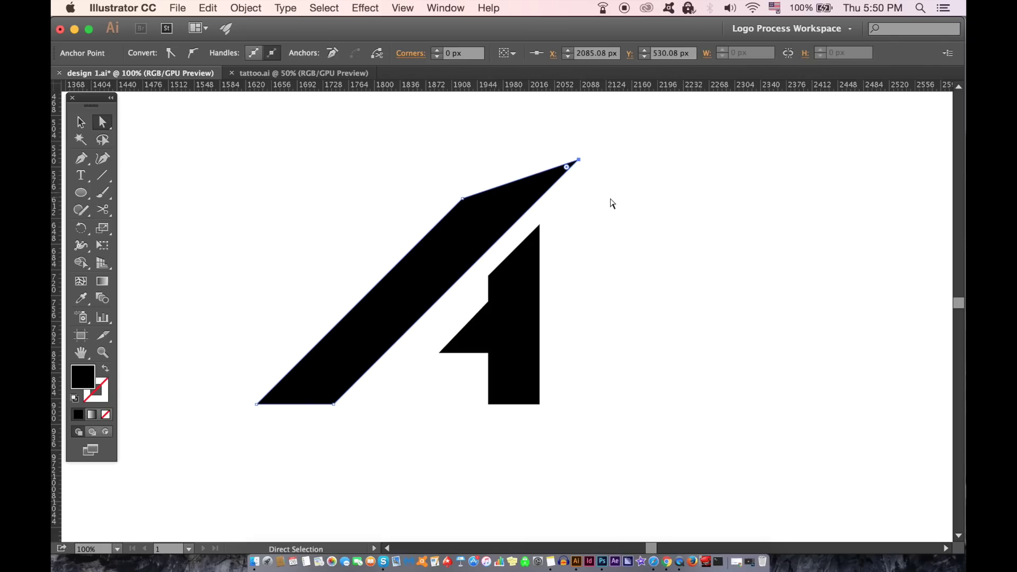
{"action": "left_click", "coordinate": [610, 200]}
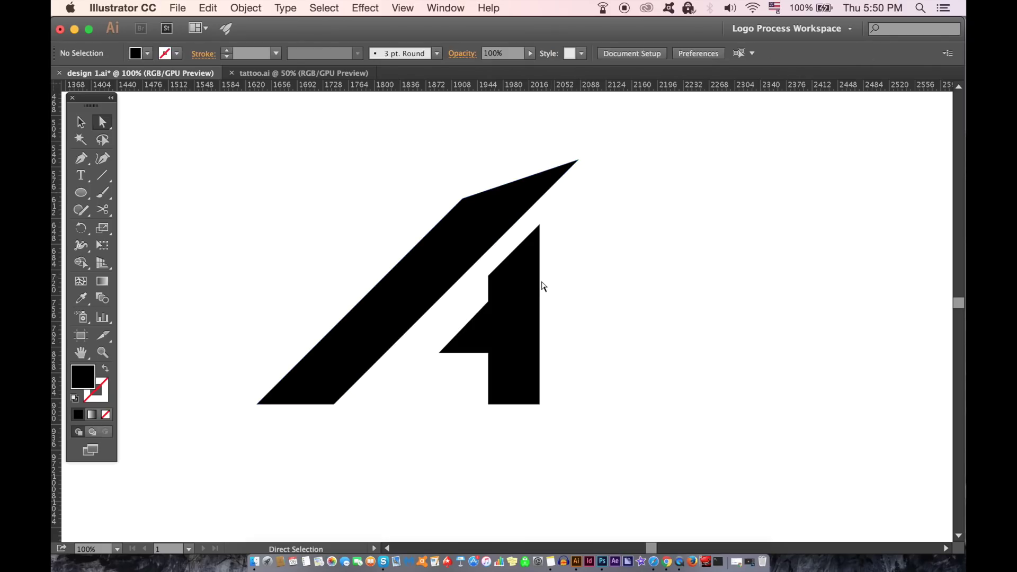
Raise the A mark's inner corner anchor slightly.
{"action": "scroll", "coordinate": [572, 294], "scroll_direction": "down", "scroll_amount": 3}
{"action": "scroll", "coordinate": [599, 301], "scroll_direction": "down", "scroll_amount": 1}
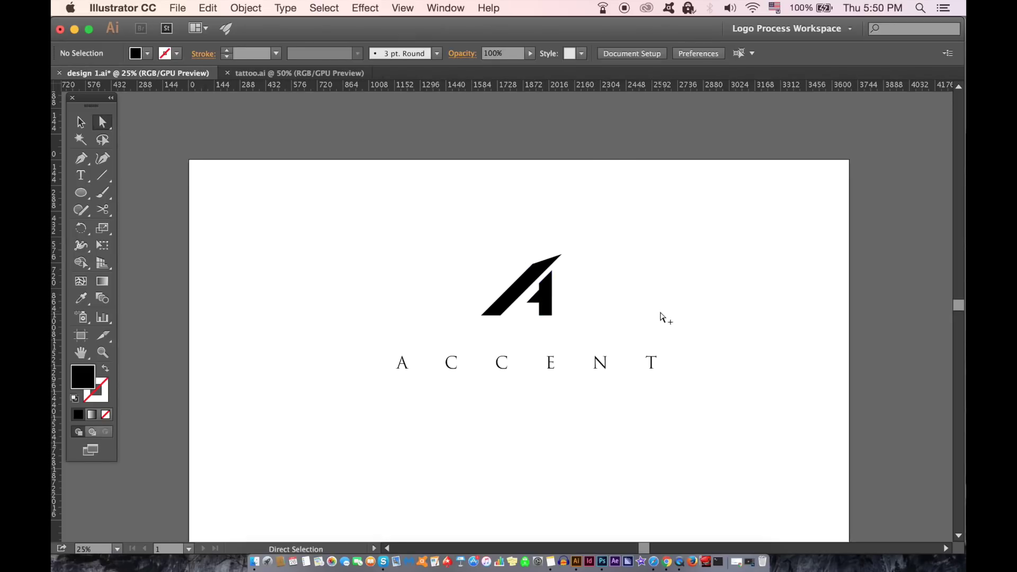
{"action": "scroll", "coordinate": [662, 318], "scroll_direction": "down", "scroll_amount": 1}
{"action": "scroll", "coordinate": [583, 302], "scroll_direction": "up", "scroll_amount": 5}
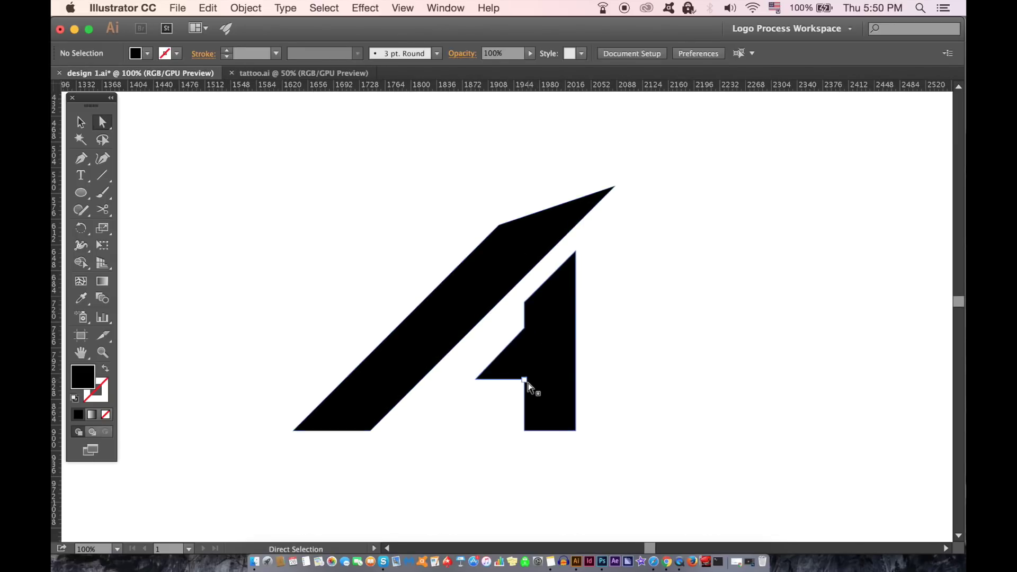
{"action": "left_click_drag", "start_coordinate": [526, 381], "coordinate": [527, 360]}
{"action": "left_click", "coordinate": [654, 345]}
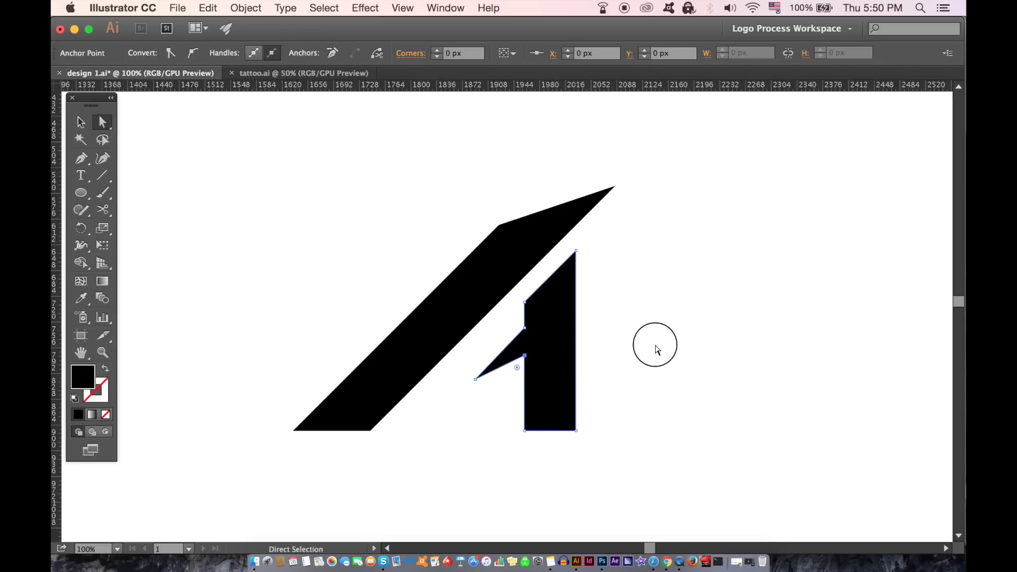
Move the right stem's top anchor up and right, then undo it and recentre the view.
{"action": "key", "text": "super+minus"}
{"action": "key", "text": "super+minus"}
{"action": "key", "text": "super+minus"}
{"action": "key", "text": "super+minus"}
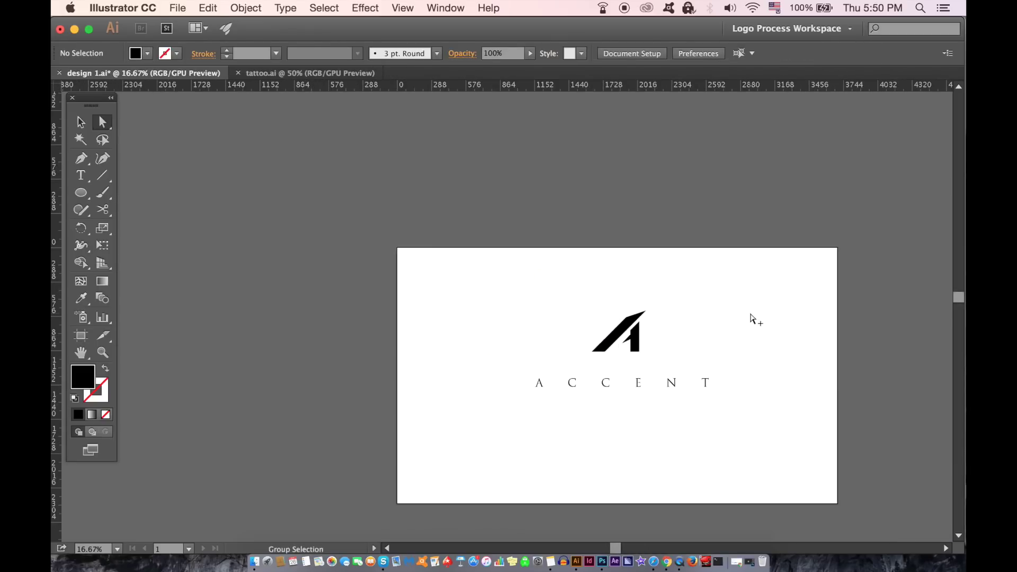
{"action": "scroll", "coordinate": [667, 329], "scroll_direction": "up", "scroll_amount": 5, "text": "alt"}
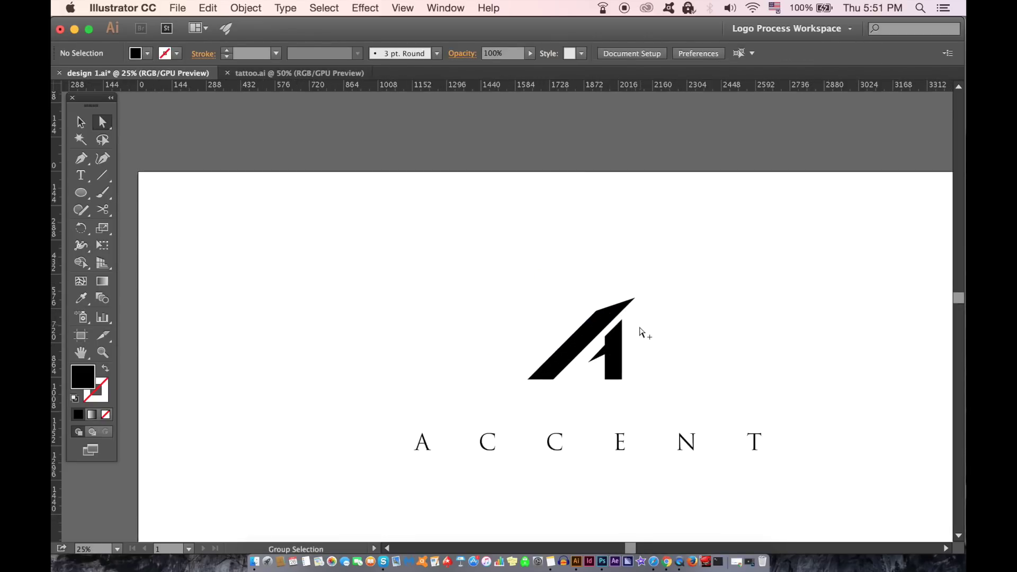
{"action": "left_click_drag", "start_coordinate": [586, 308], "coordinate": [615, 279]}
{"action": "left_click", "coordinate": [663, 304]}
{"action": "scroll", "coordinate": [663, 309], "scroll_direction": "down", "scroll_amount": 5, "text": "alt"}
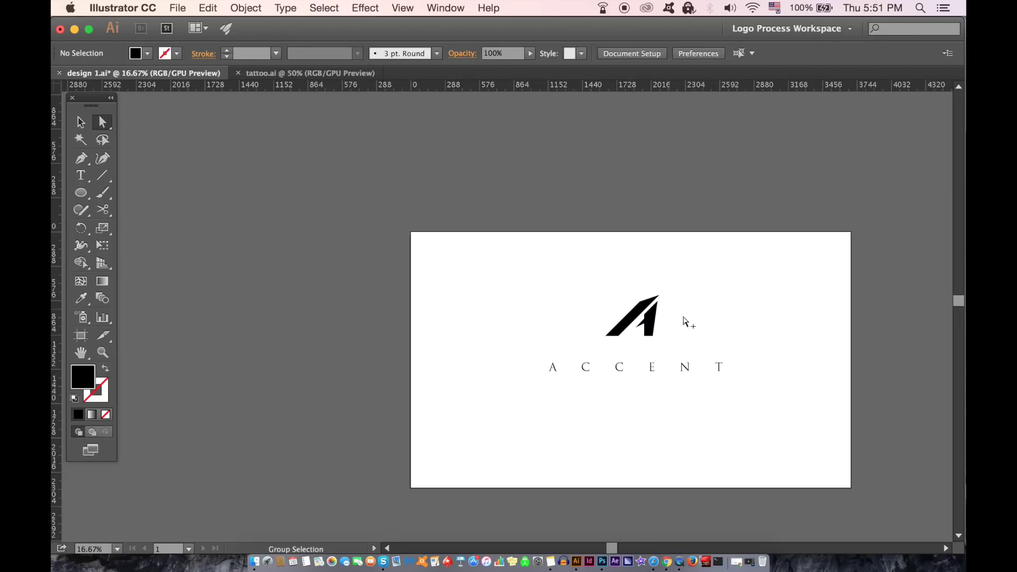
{"action": "scroll", "coordinate": [747, 348], "scroll_direction": "down", "scroll_amount": 1, "text": "alt"}
{"action": "key", "text": "super+z"}
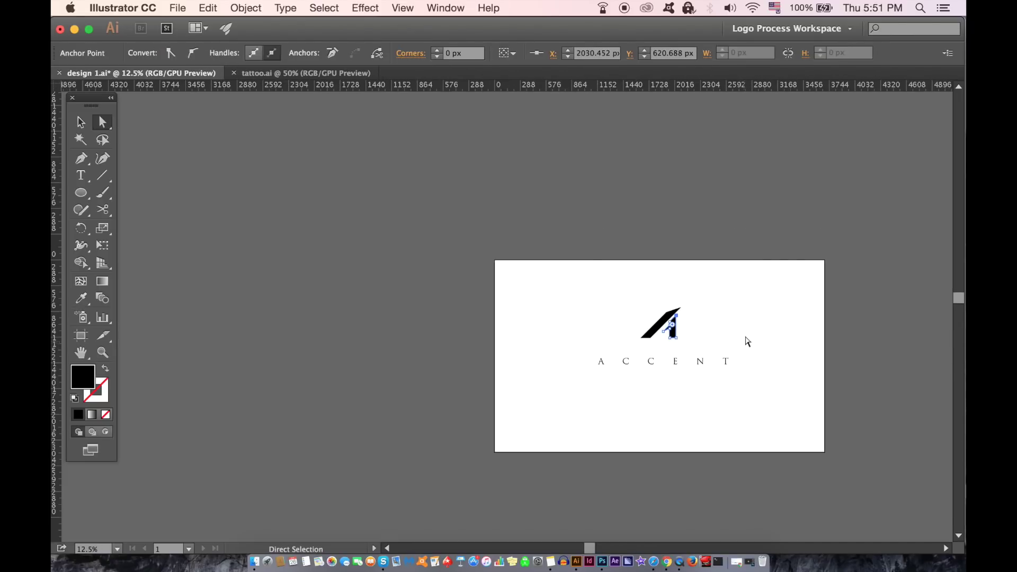
{"action": "key", "text": "space"}
{"action": "left_click_drag", "start_coordinate": [745, 345], "coordinate": [596, 281]}
{"action": "left_click", "coordinate": [613, 300]}
Raise the stem wedge's inner anchor and pull its left point further left into a crossbar.
{"action": "scroll", "coordinate": [590, 296], "scroll_direction": "up", "scroll_amount": 2, "text": "alt"}
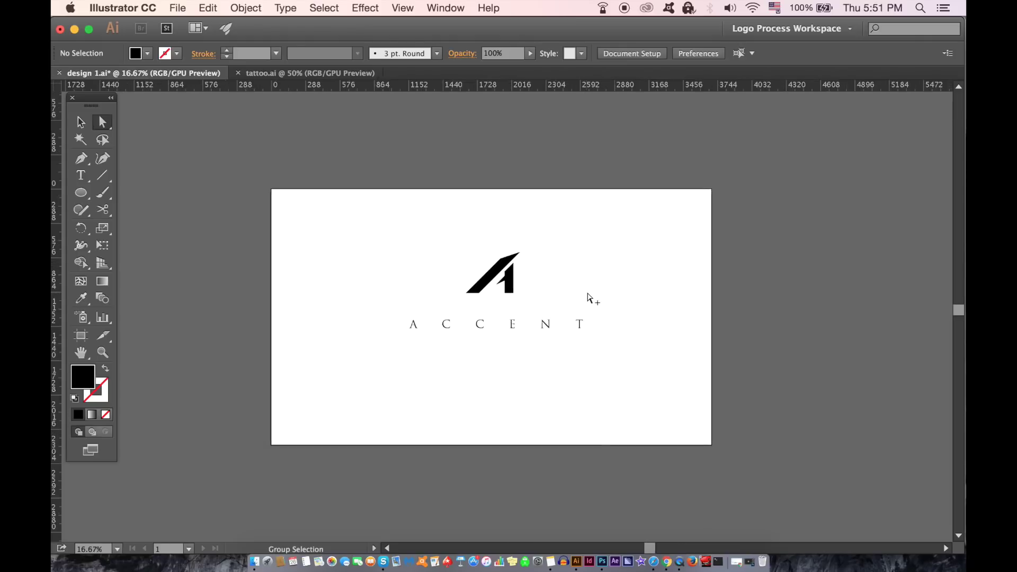
{"action": "key", "text": "space"}
{"action": "left_click_drag", "start_coordinate": [604, 296], "coordinate": [625, 299]}
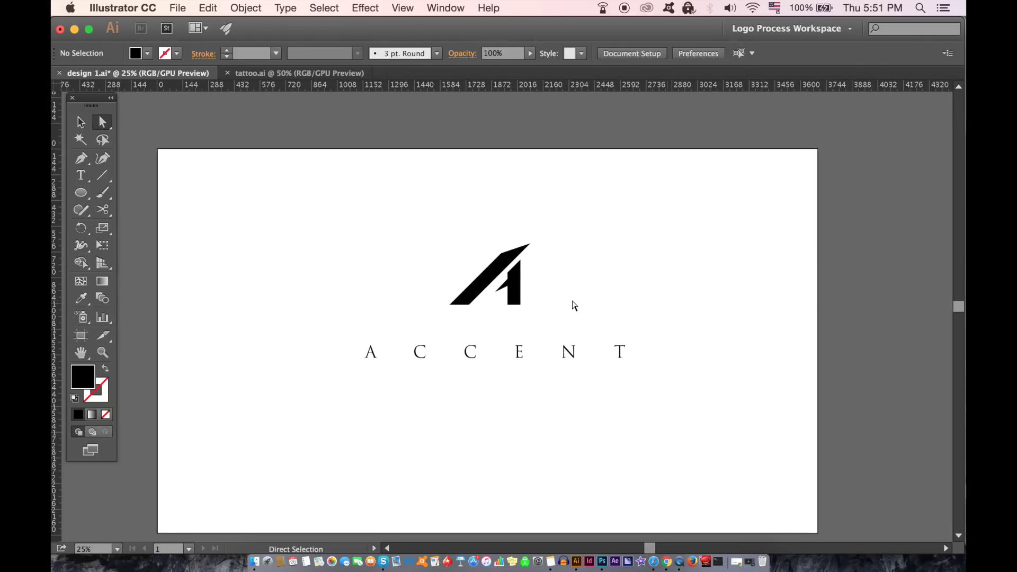
{"action": "scroll", "coordinate": [520, 290], "scroll_direction": "up", "scroll_amount": 3, "text": "alt"}
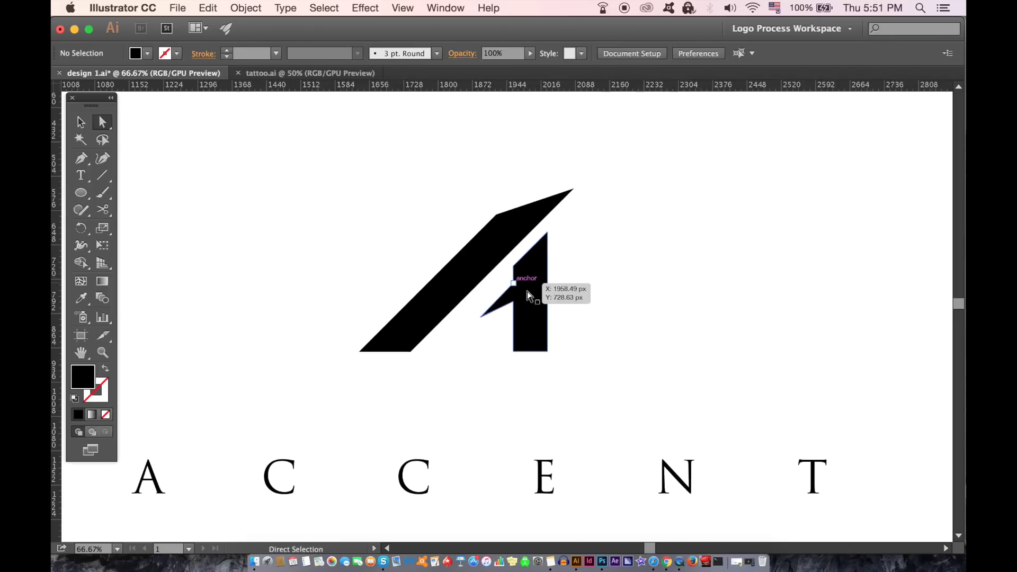
{"action": "left_click", "coordinate": [518, 291]}
{"action": "left_click_drag", "start_coordinate": [518, 279], "coordinate": [515, 269]}
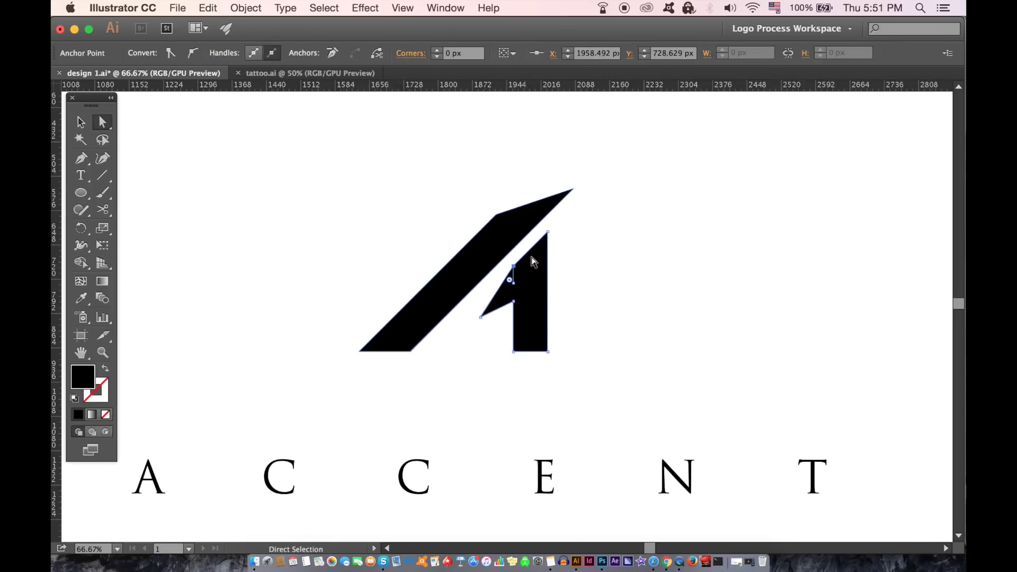
{"action": "left_click_drag", "start_coordinate": [481, 317], "coordinate": [469, 321]}
{"action": "left_click", "coordinate": [473, 352]}
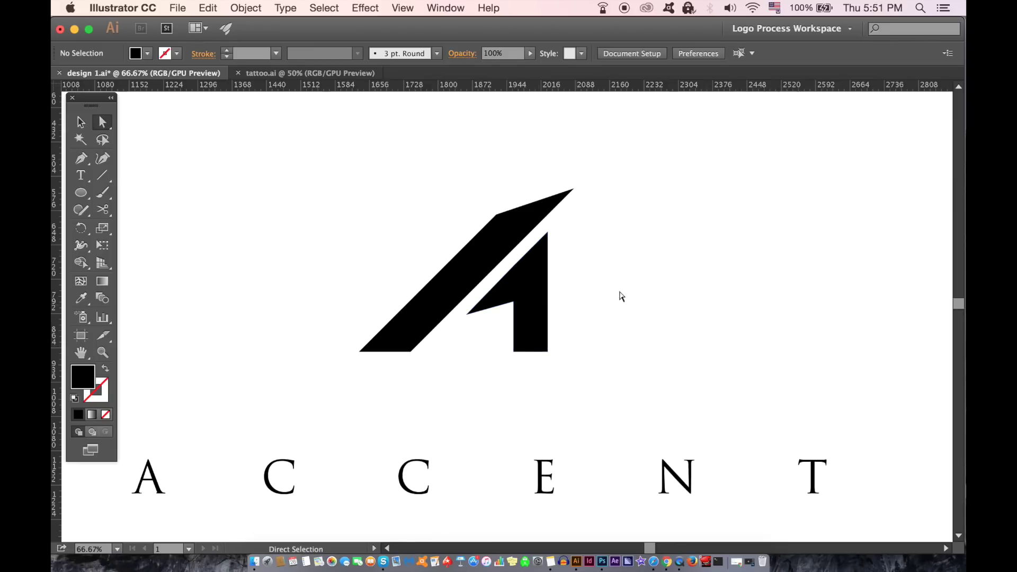
{"action": "key", "text": "super+minus"}
{"action": "key", "text": "super+minus"}
{"action": "key", "text": "super+minus"}
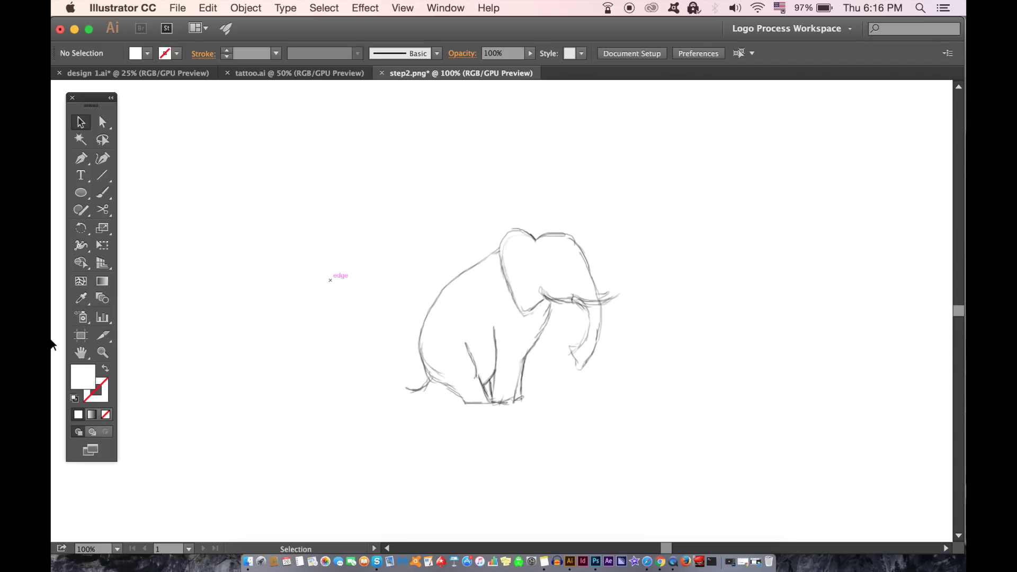
Set the fill to black 000000, then swap to get no fill with a black stroke.
{"action": "double_click", "coordinate": [84, 376]}
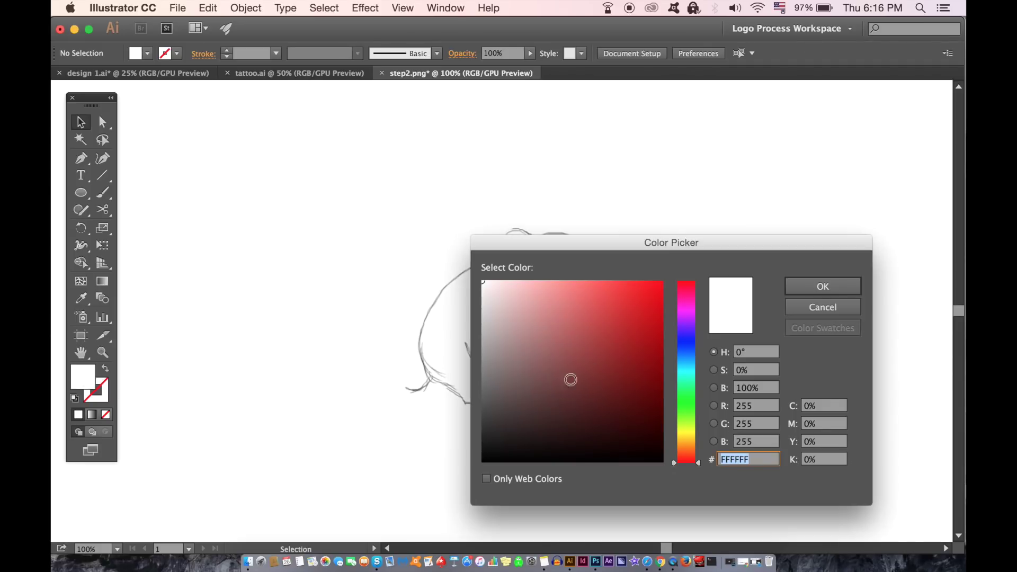
{"action": "type", "text": "000000"}
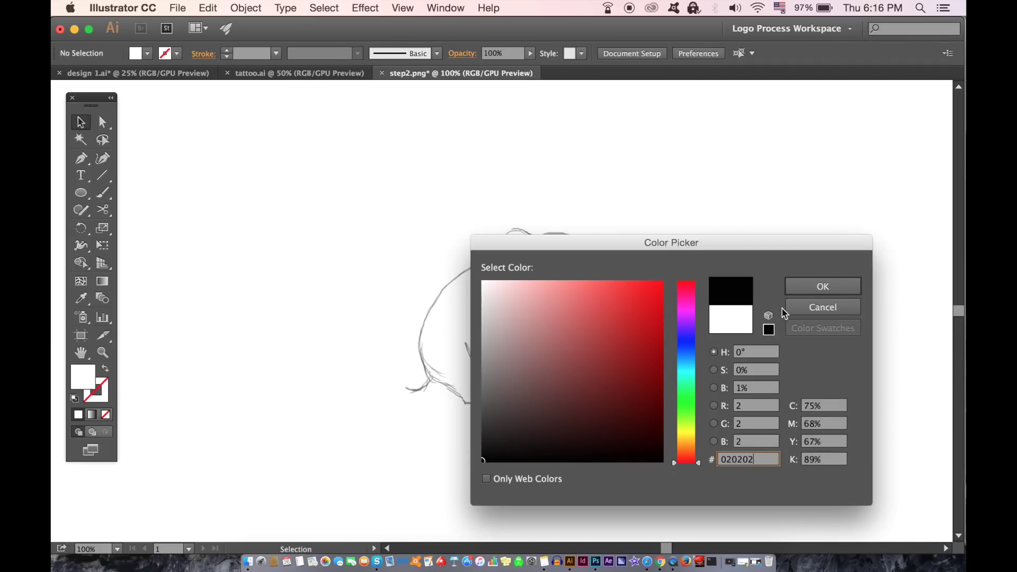
{"action": "left_click", "coordinate": [802, 289]}
{"action": "left_click", "coordinate": [106, 368]}
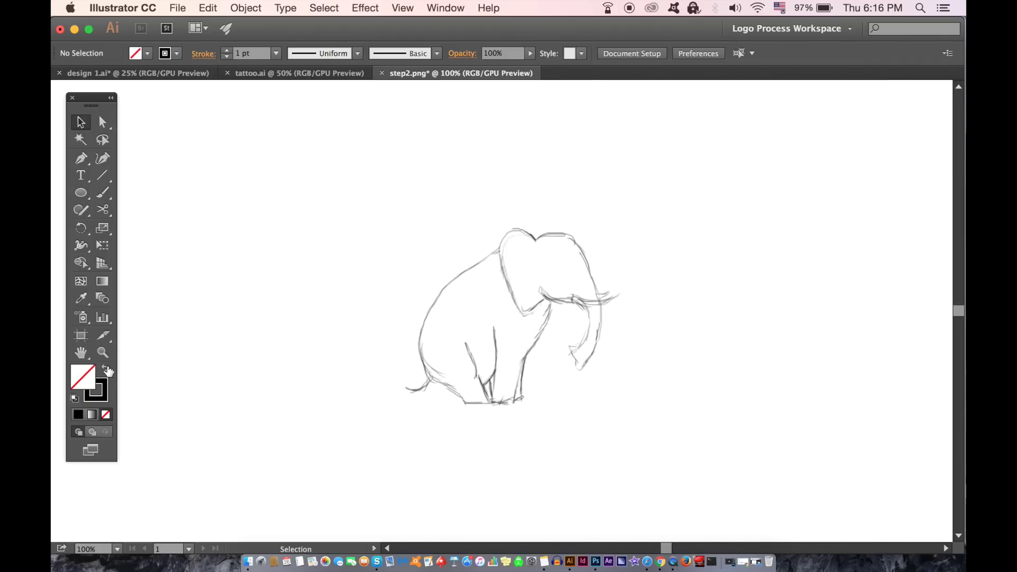
With the Pen tool, trace along the foot's base and curve up the front leg.
{"action": "left_click", "coordinate": [81, 158]}
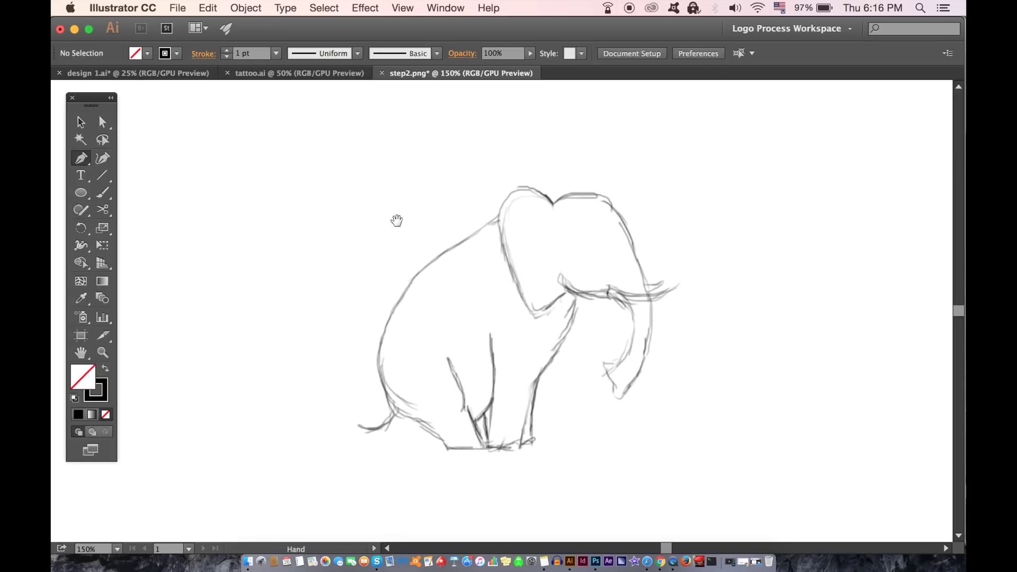
{"action": "key", "text": "super+plus"}
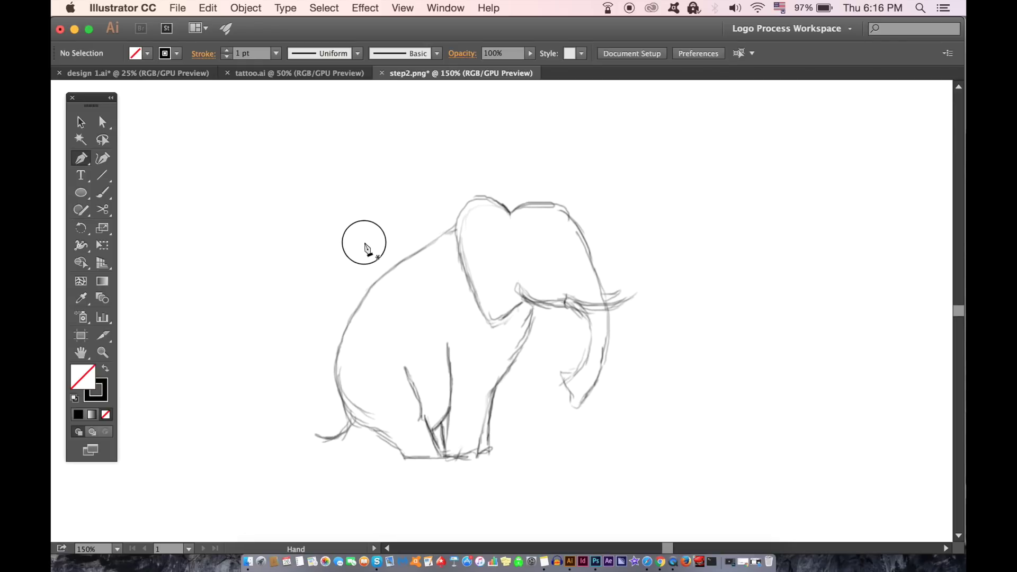
{"action": "left_click", "coordinate": [403, 457]}
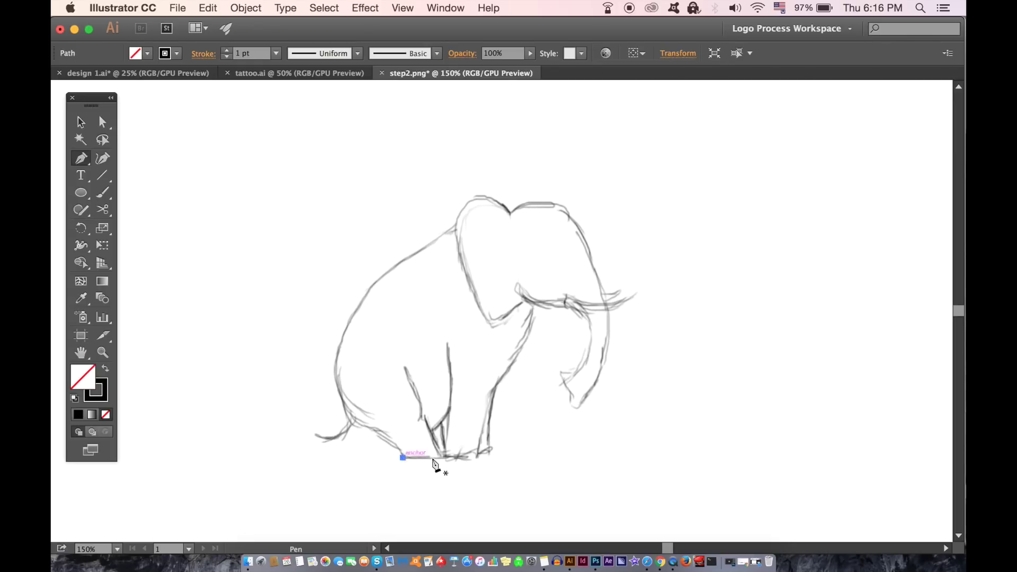
{"action": "left_click", "coordinate": [478, 458]}
{"action": "key", "text": "super+plus"}
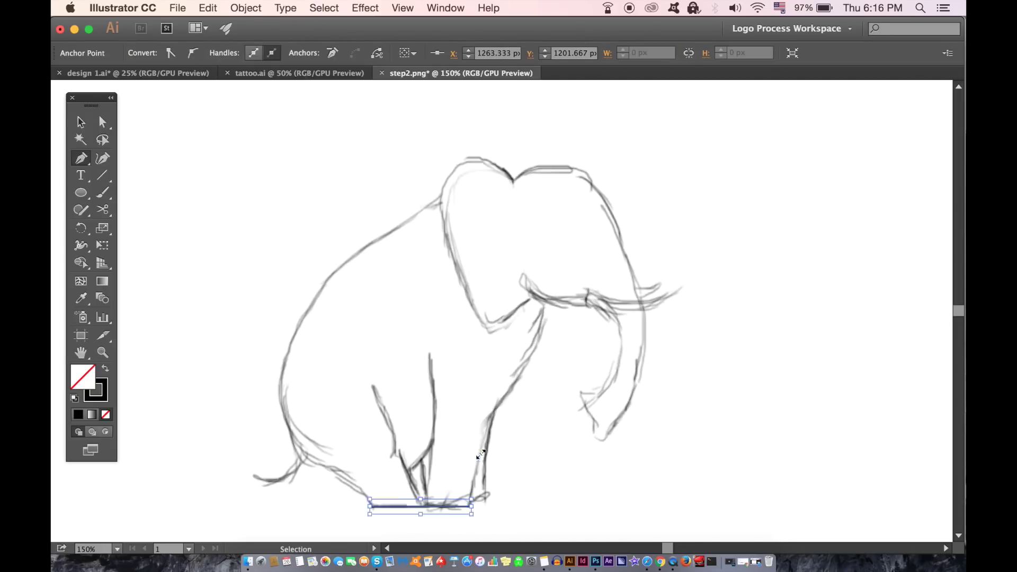
{"action": "key", "text": "super+plus"}
{"action": "key", "text": "super+plus"}
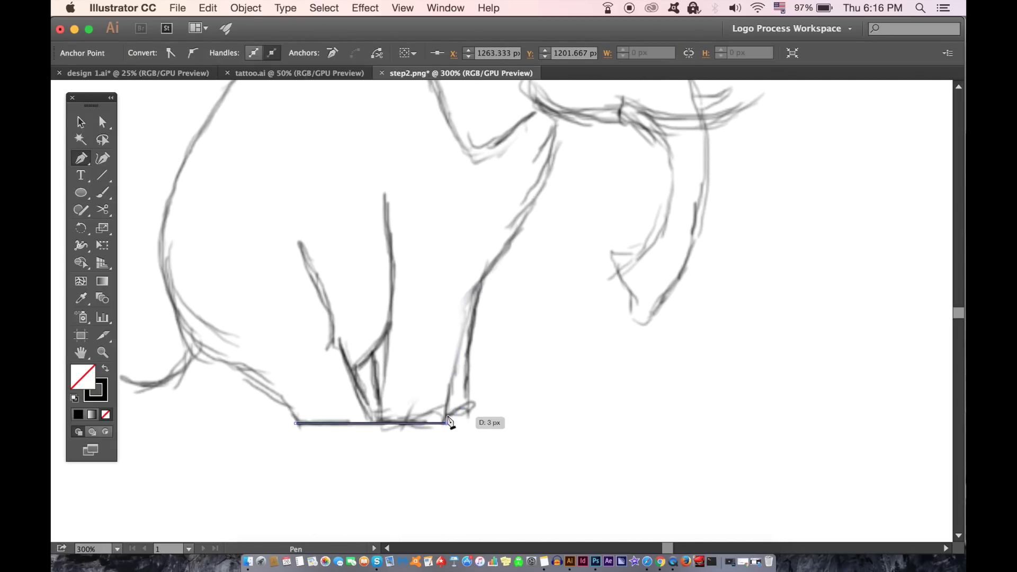
{"action": "left_click_drag", "start_coordinate": [448, 421], "coordinate": [470, 412]}
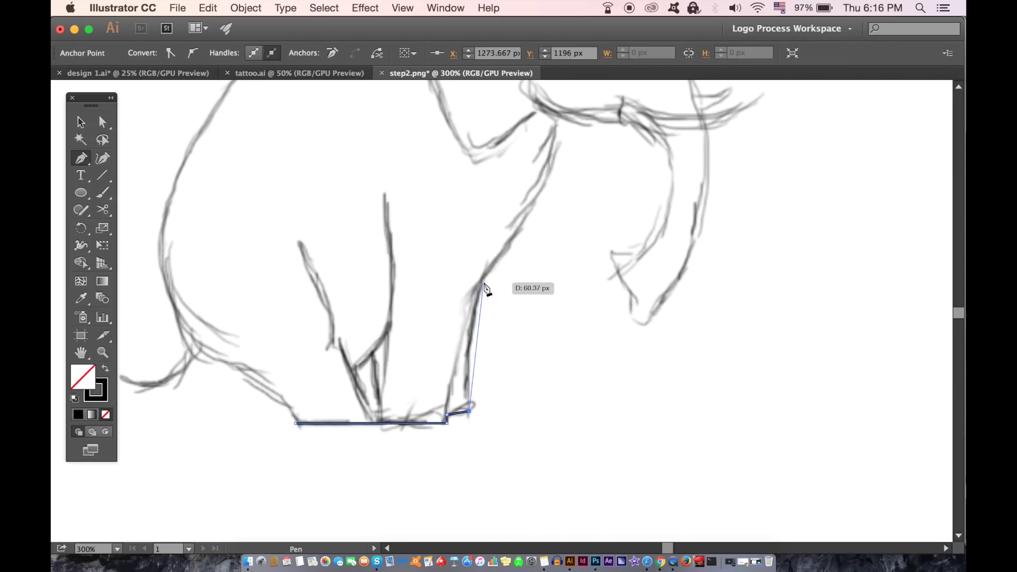
{"action": "left_click_drag", "start_coordinate": [483, 281], "coordinate": [505, 222]}
Continue the outline up to the trunk's base and along its underside, then deselect.
{"action": "scroll", "coordinate": [461, 318], "scroll_direction": "up", "scroll_amount": 3}
{"action": "left_click_drag", "start_coordinate": [448, 361], "coordinate": [451, 353]}
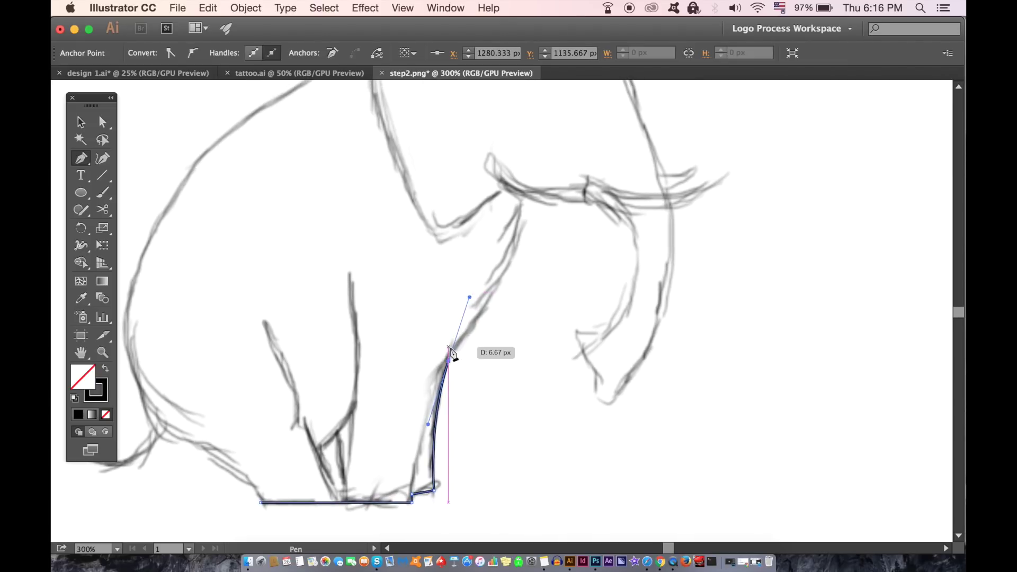
{"action": "left_click", "coordinate": [449, 361]}
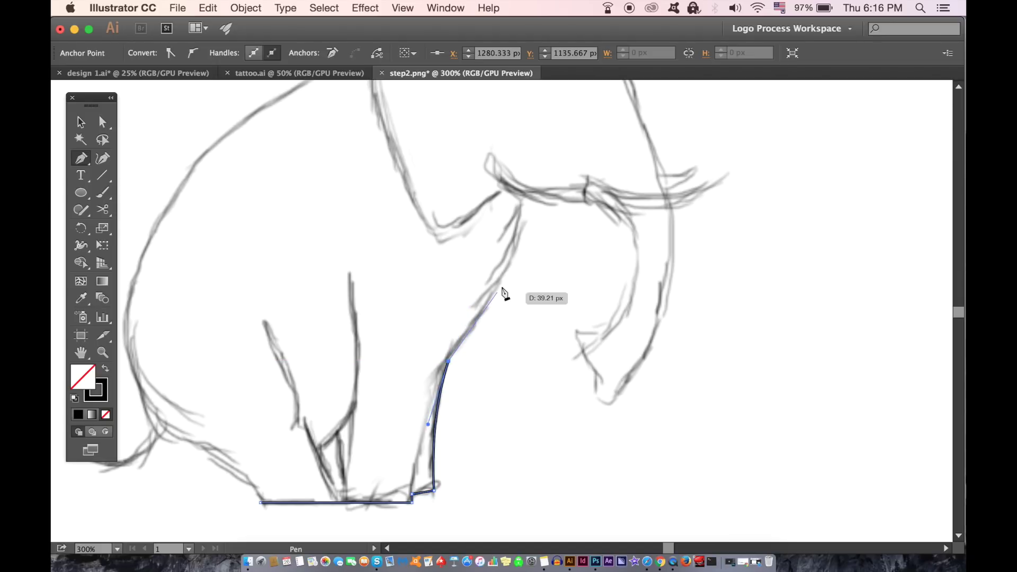
{"action": "left_click_drag", "start_coordinate": [522, 195], "coordinate": [511, 129]}
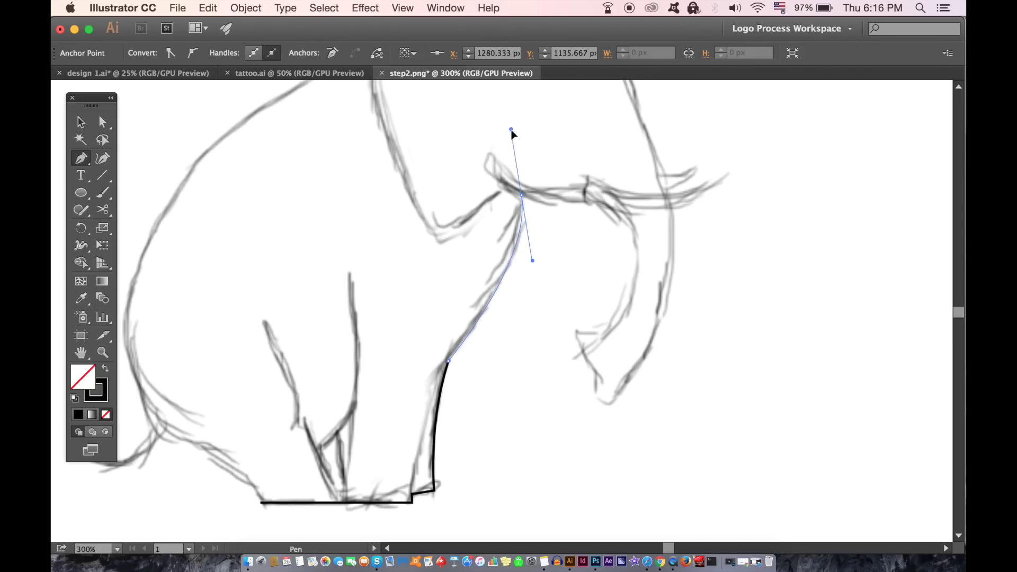
{"action": "left_click_drag", "start_coordinate": [523, 204], "coordinate": [420, 269]}
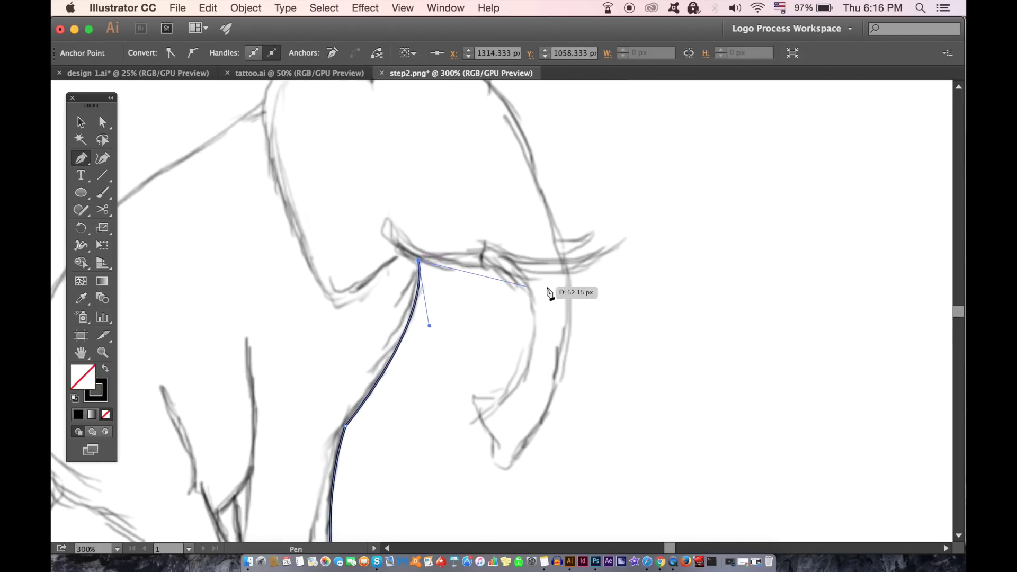
{"action": "left_click", "coordinate": [502, 267]}
{"action": "mouse_move", "coordinate": [503, 267]}
{"action": "left_mouse_down"}
{"action": "mouse_move", "coordinate": [534, 249]}
{"action": "mouse_move", "coordinate": [524, 257]}
{"action": "mouse_move", "coordinate": [520, 239]}
{"action": "left_mouse_up"}
{"action": "left_click_drag", "start_coordinate": [422, 245], "coordinate": [504, 198]}
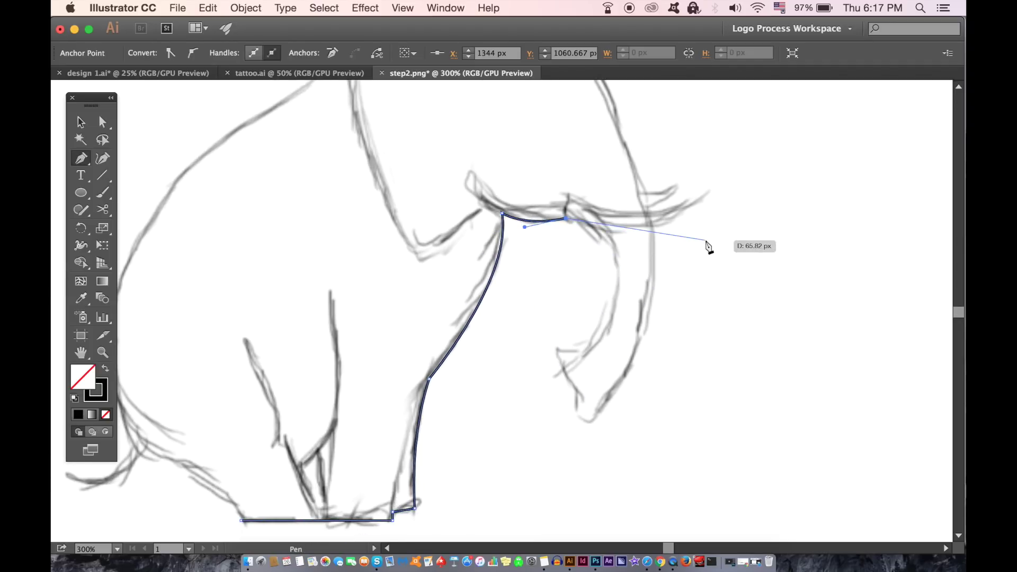
{"action": "key", "text": "super+1"}
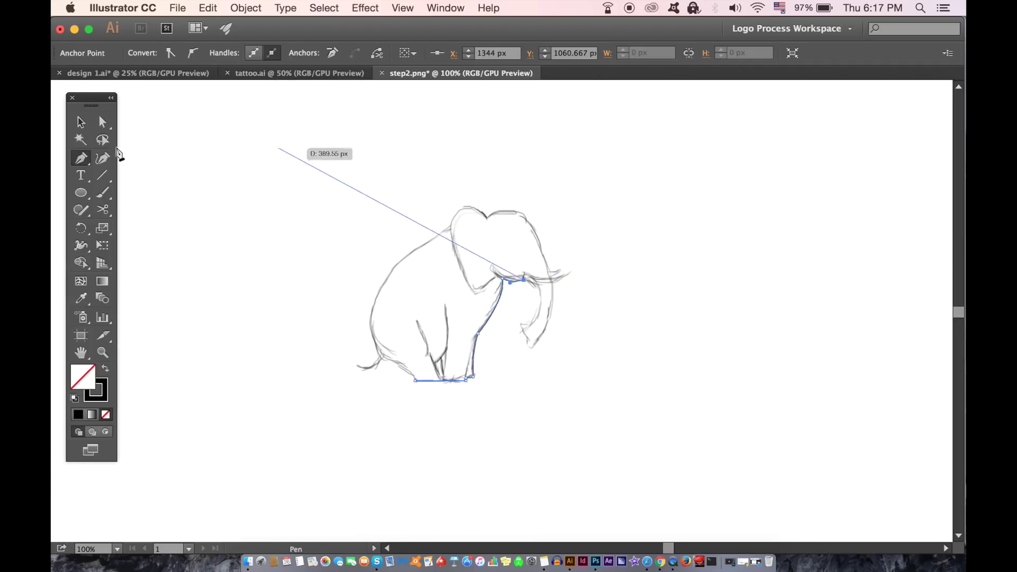
{"action": "left_click", "coordinate": [82, 123]}
{"action": "left_click", "coordinate": [217, 133]}
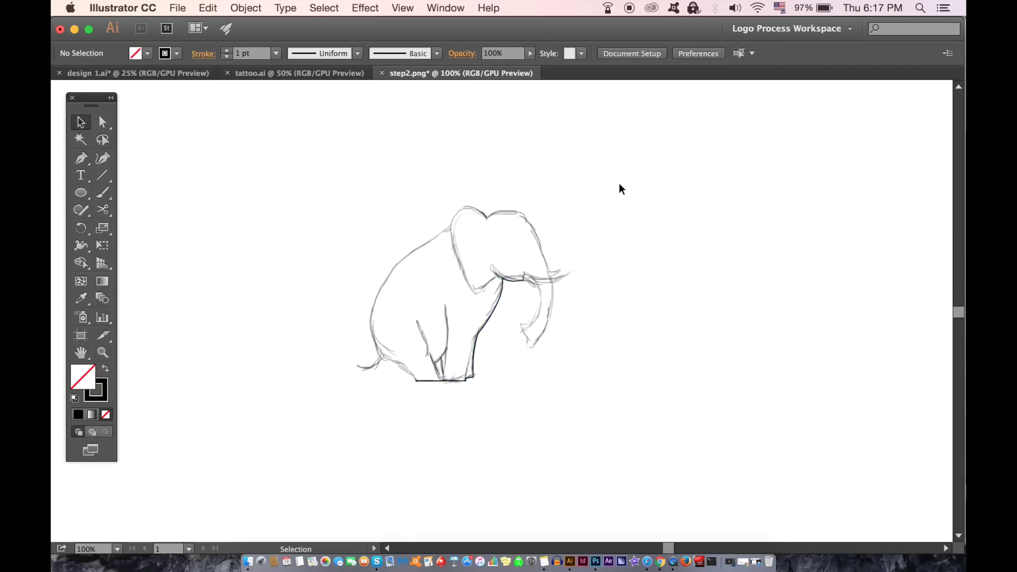